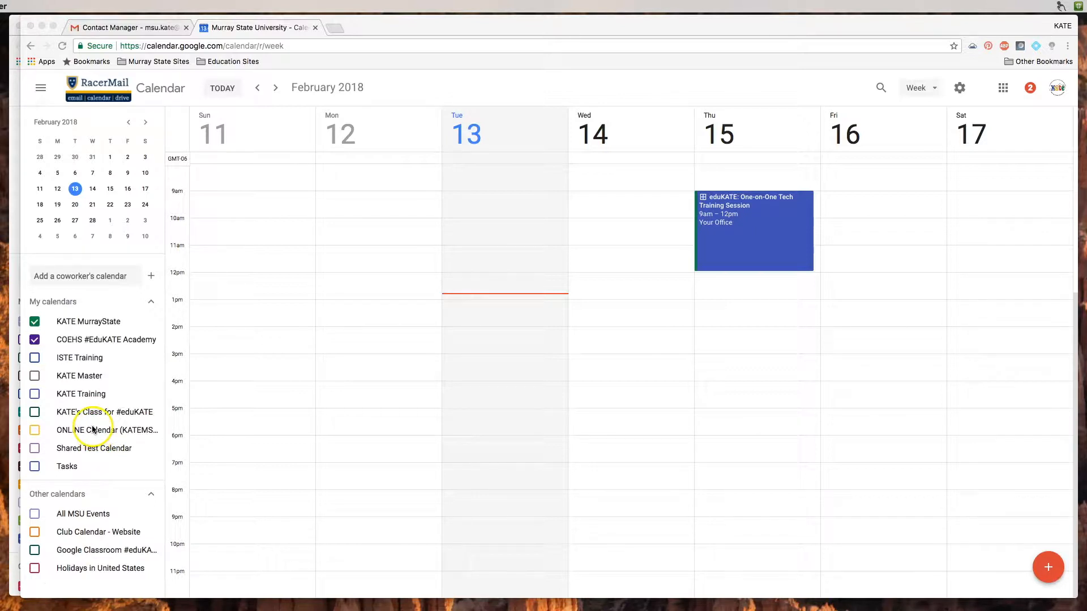
Step: Show the KATE Training calendar in the week view and recolour it green, finally light purple
click(141, 374)
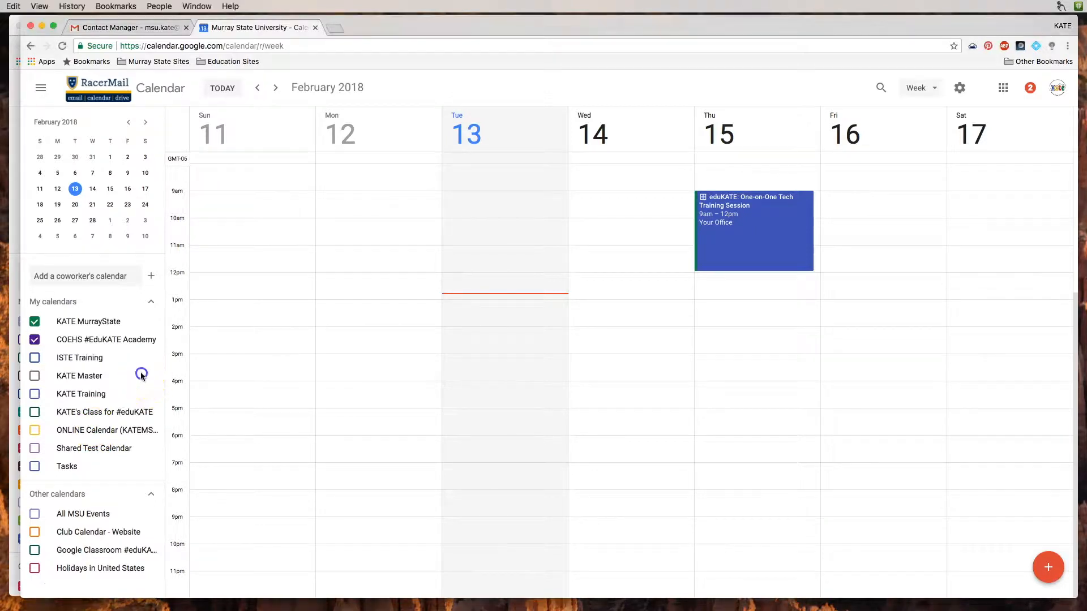
click(90, 399)
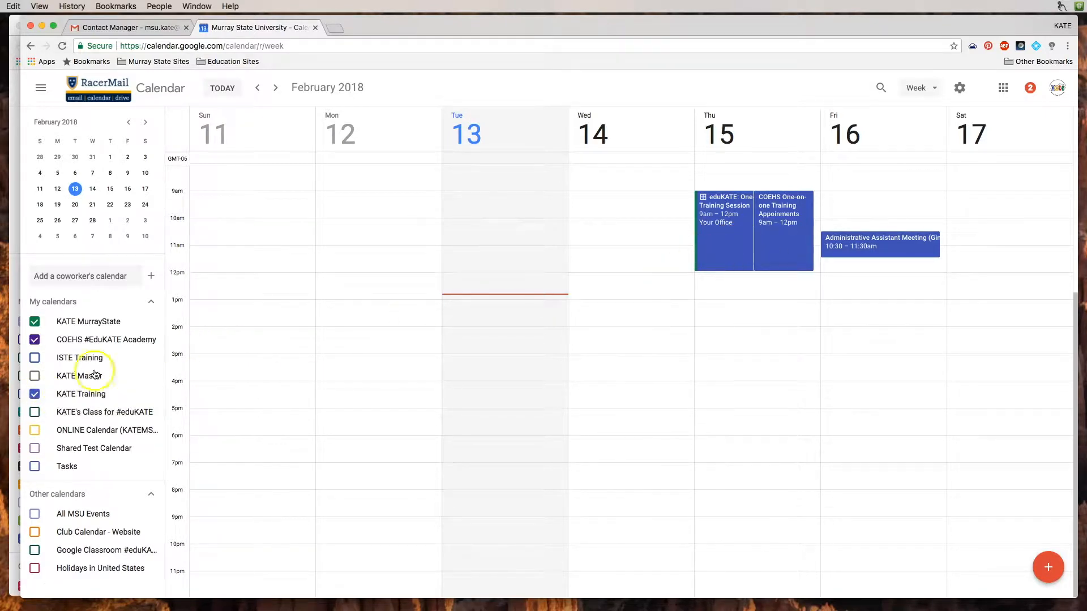
click(150, 397)
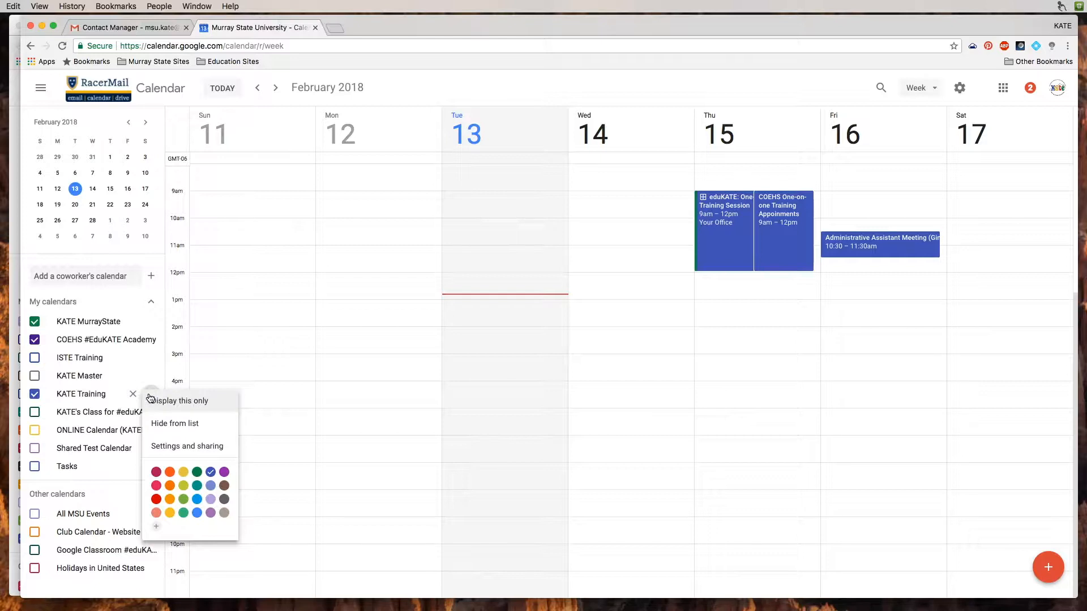
click(182, 513)
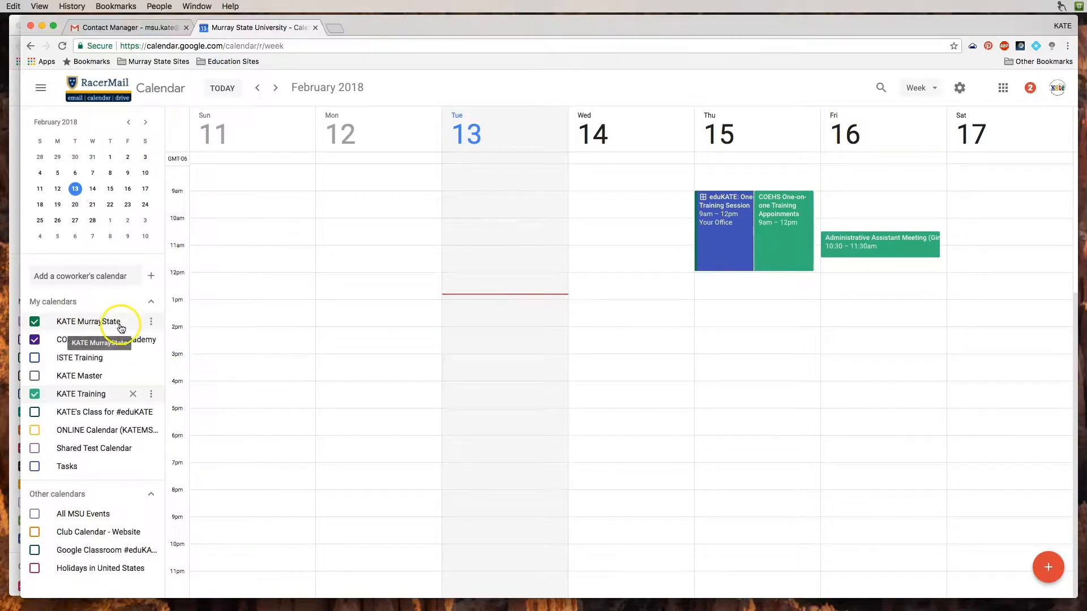
click(150, 395)
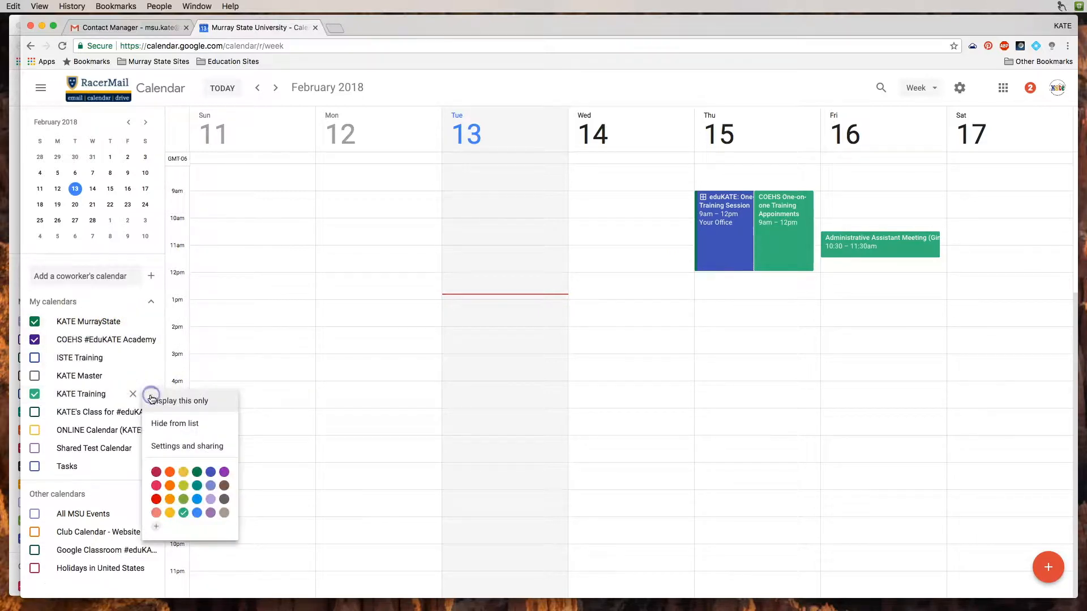
click(211, 501)
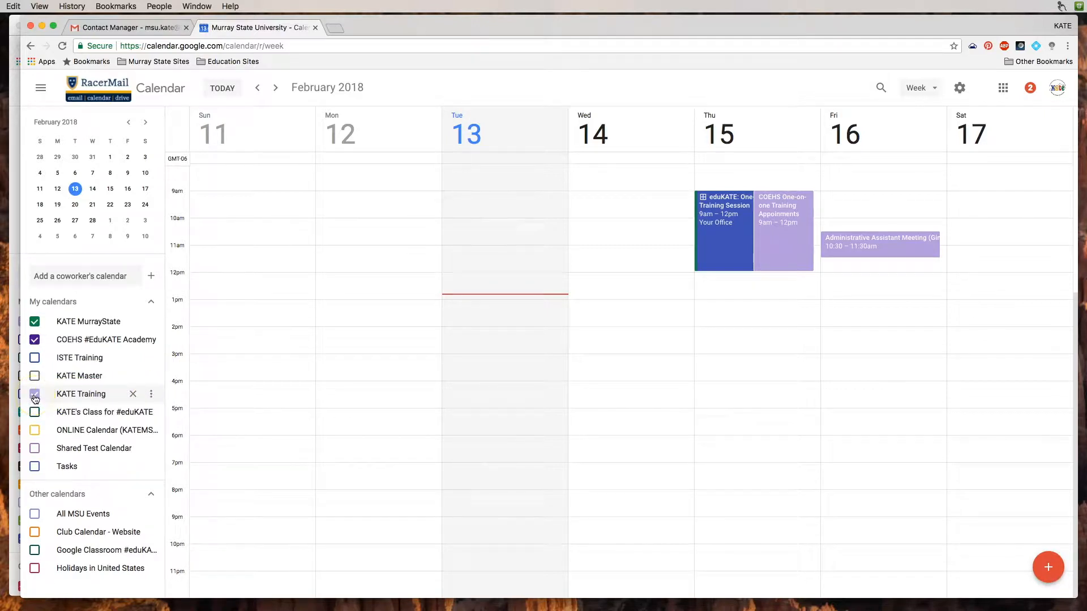
Step: Open the settings and sharing page of the KATE Training calendar
click(151, 395)
click(212, 406)
click(202, 428)
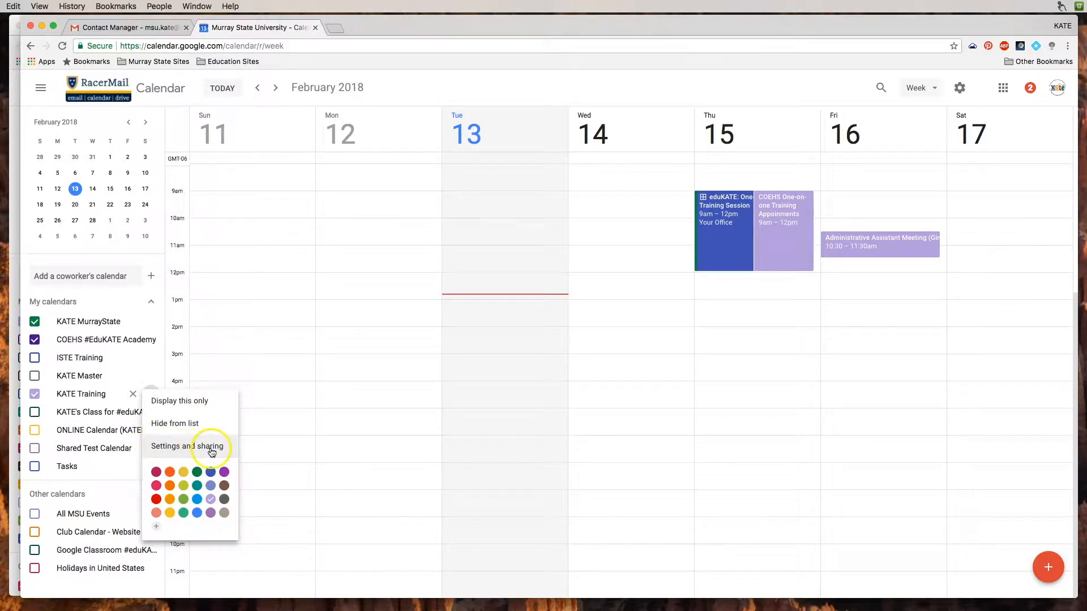
click(184, 447)
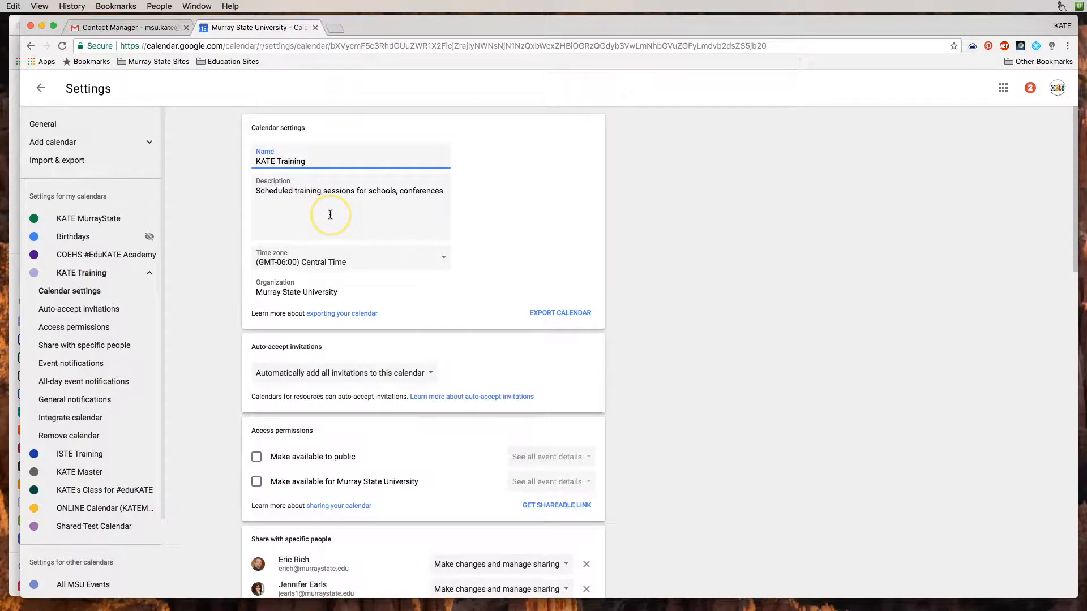
click(257, 161)
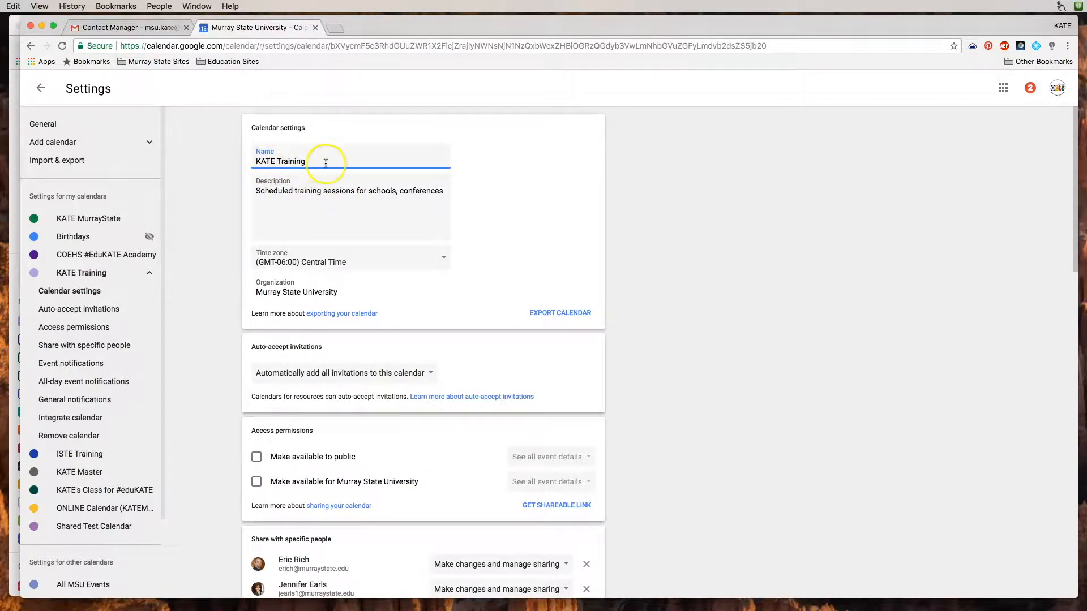
Step: Review the calendar's access permissions and the permission levels available for the first person it is shared with
scroll(400, 255, down, 1)
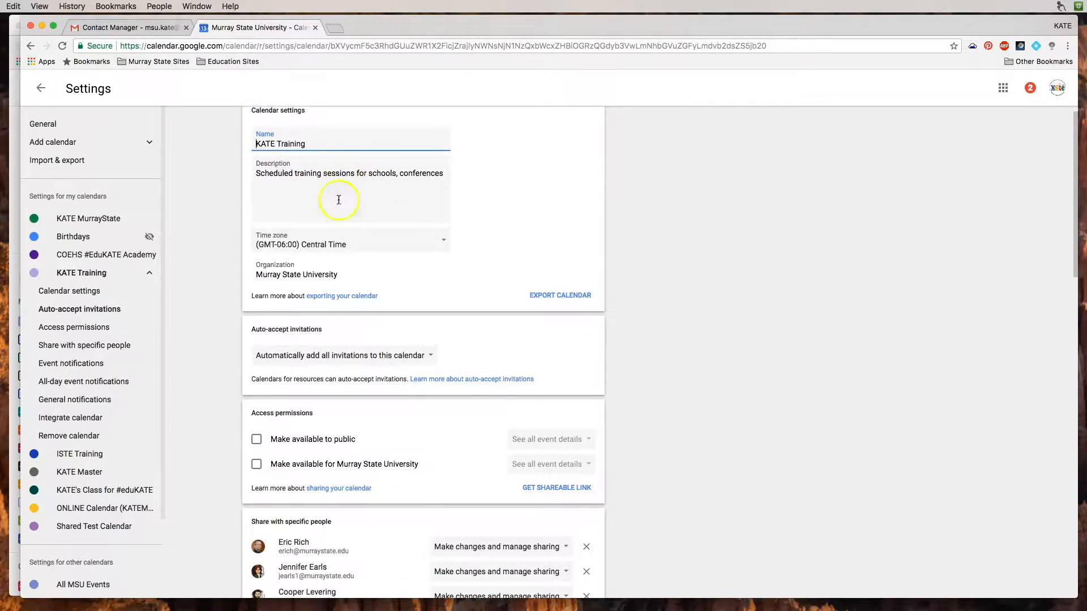
scroll(362, 322, down, 3)
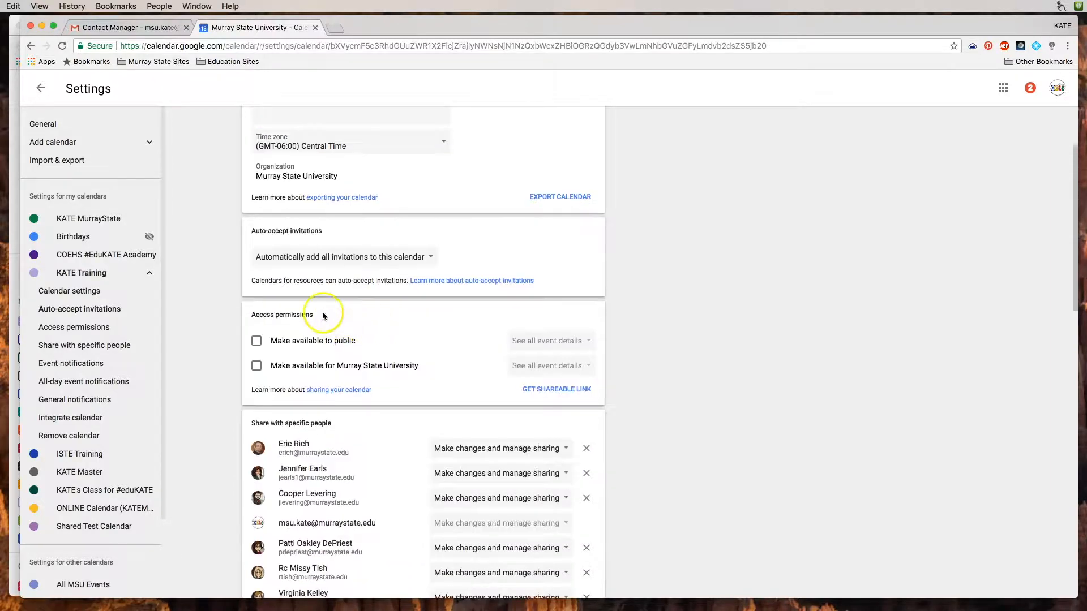
scroll(311, 342, down, 4)
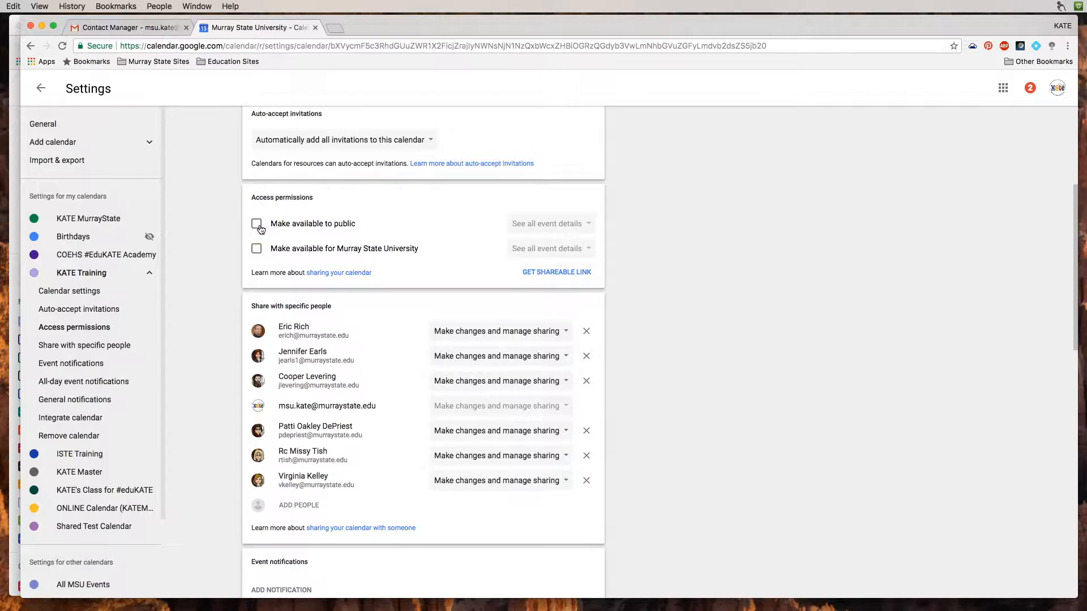
click(258, 249)
scroll(359, 357, down, 4)
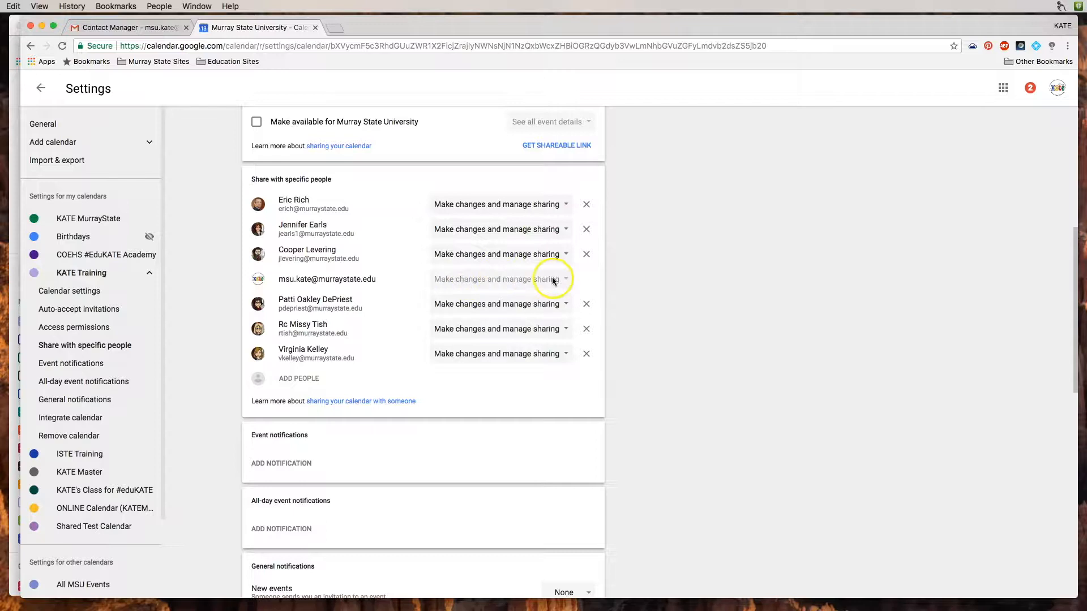
click(566, 206)
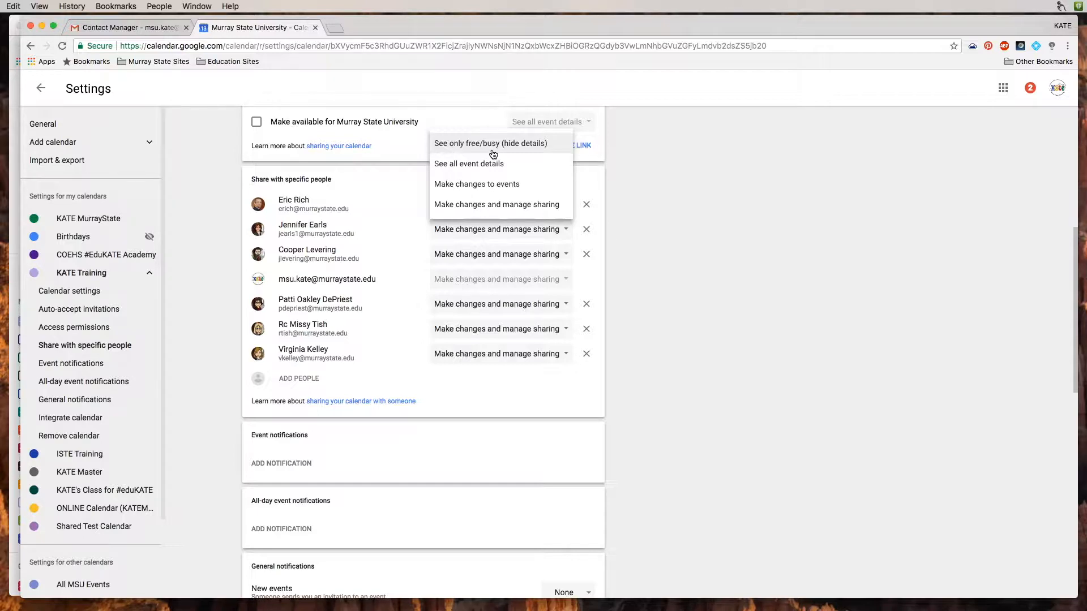
click(468, 169)
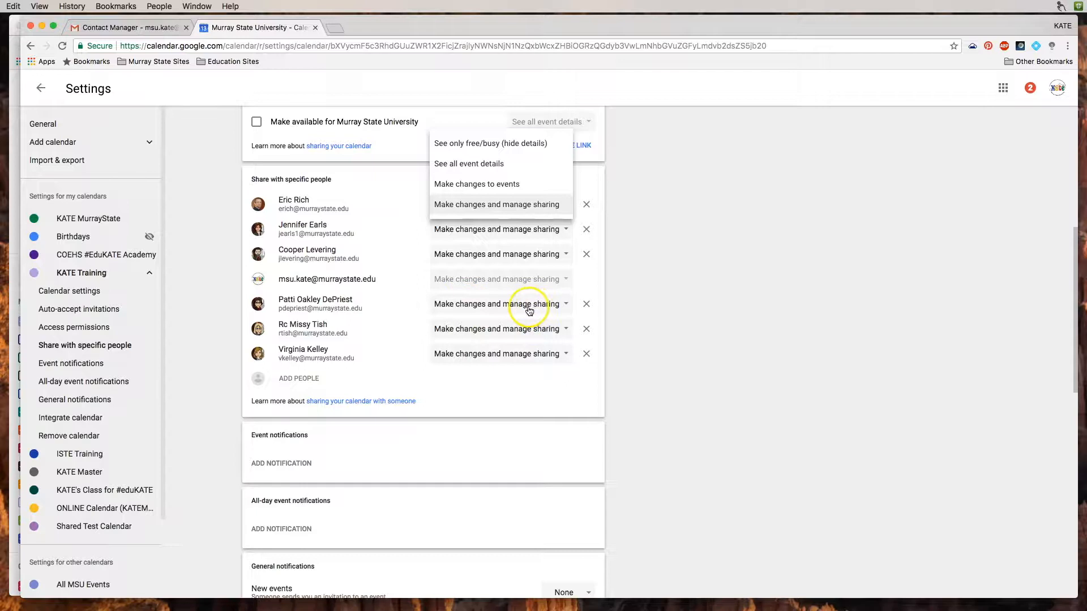
click(546, 371)
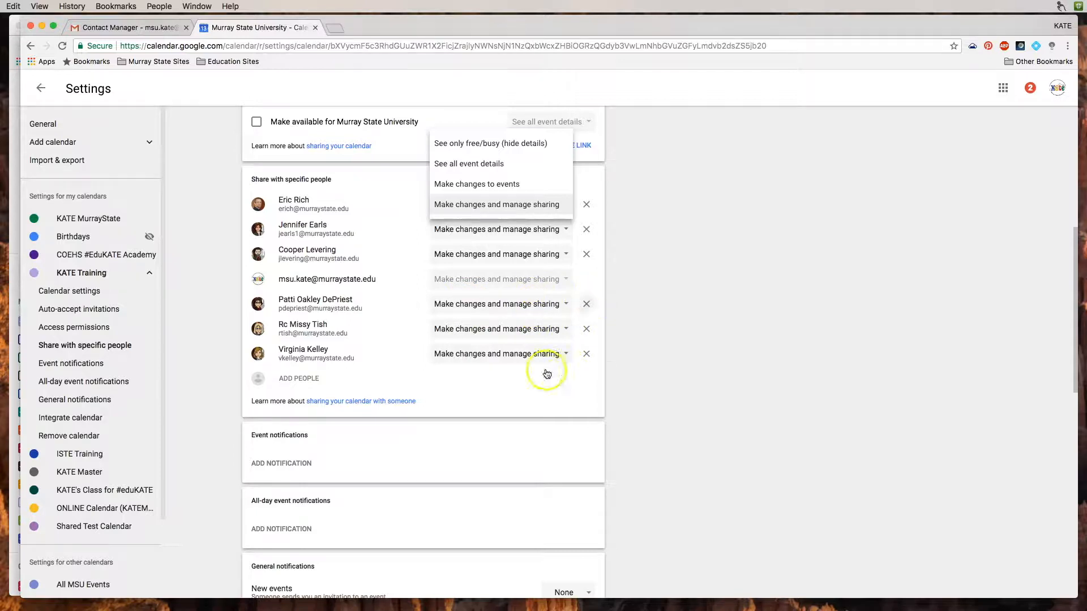
Step: Examine the form for sharing the calendar with additional people and close it without sending an invitation
click(297, 378)
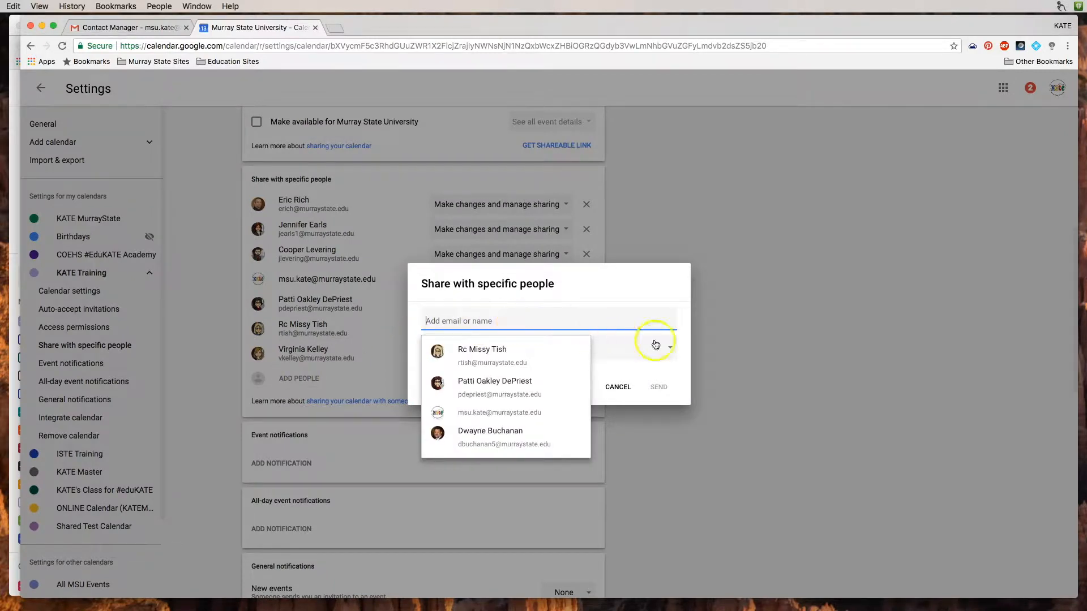
click(680, 390)
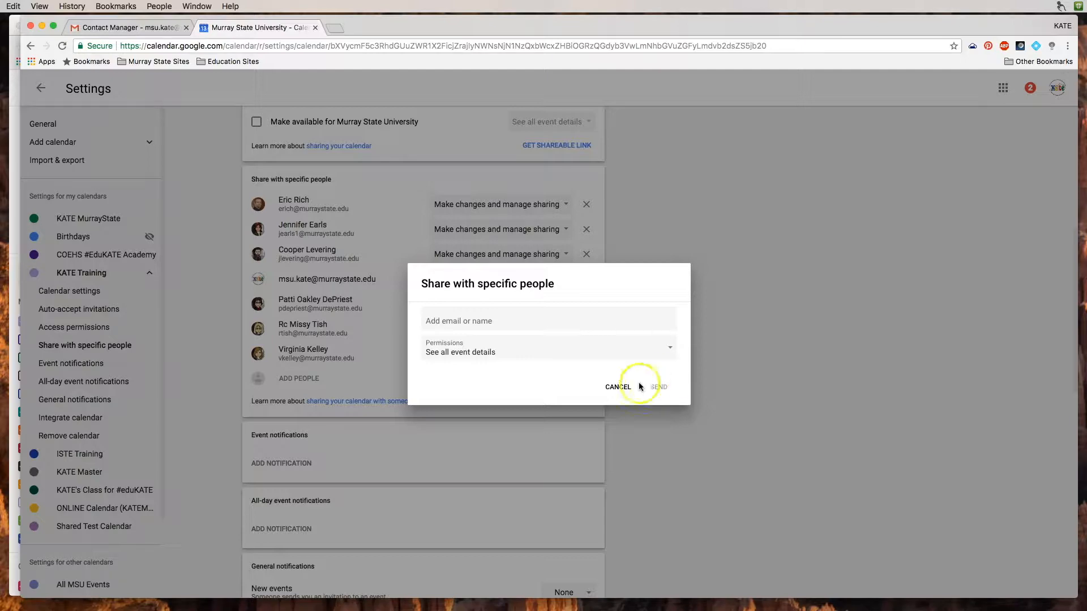
click(617, 386)
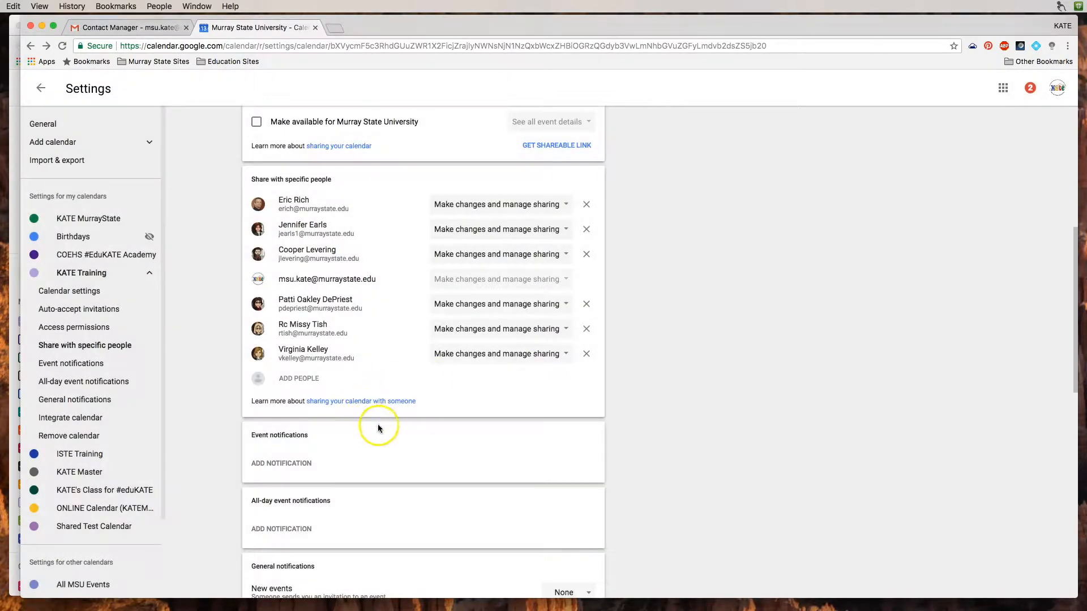
Step: Add an event notification 10 minutes before events to the KATE Training calendar
scroll(378, 424, down, 2)
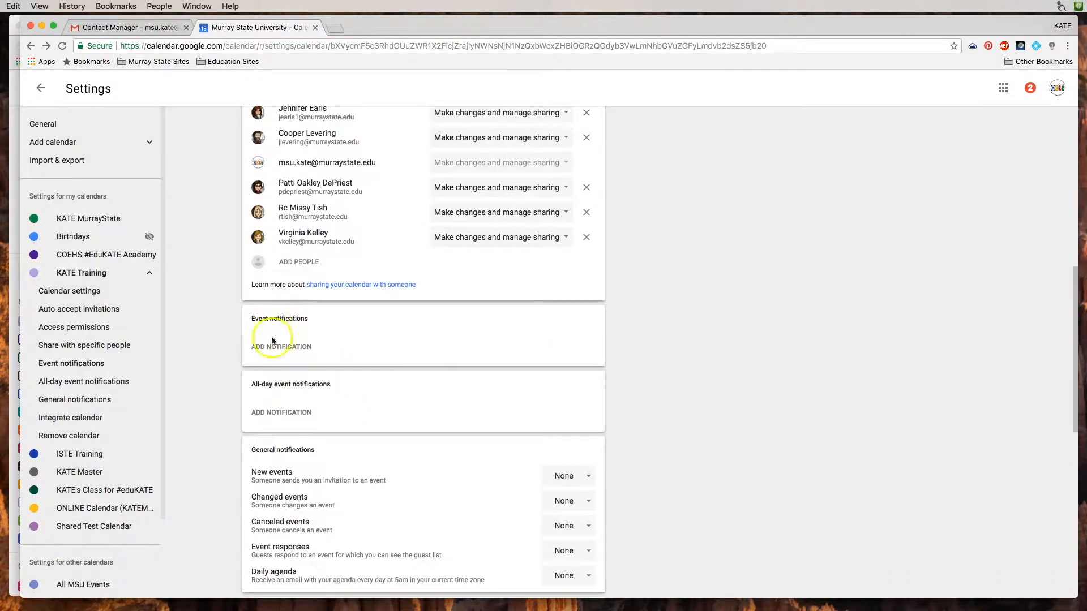
click(293, 353)
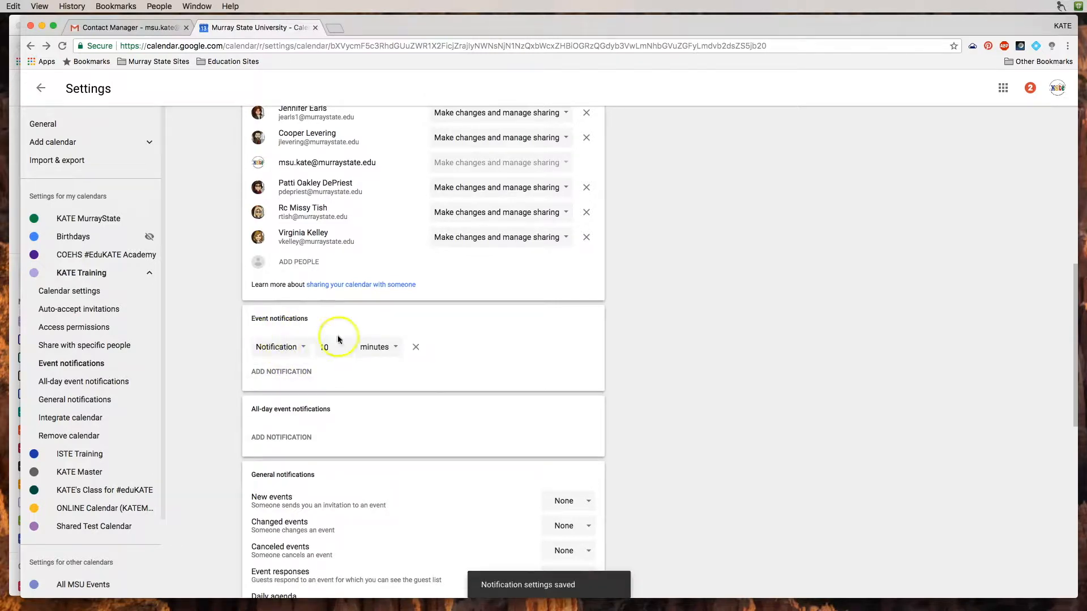
Step: Add a second event notification, change its type to Email and remove it again
click(281, 372)
click(301, 372)
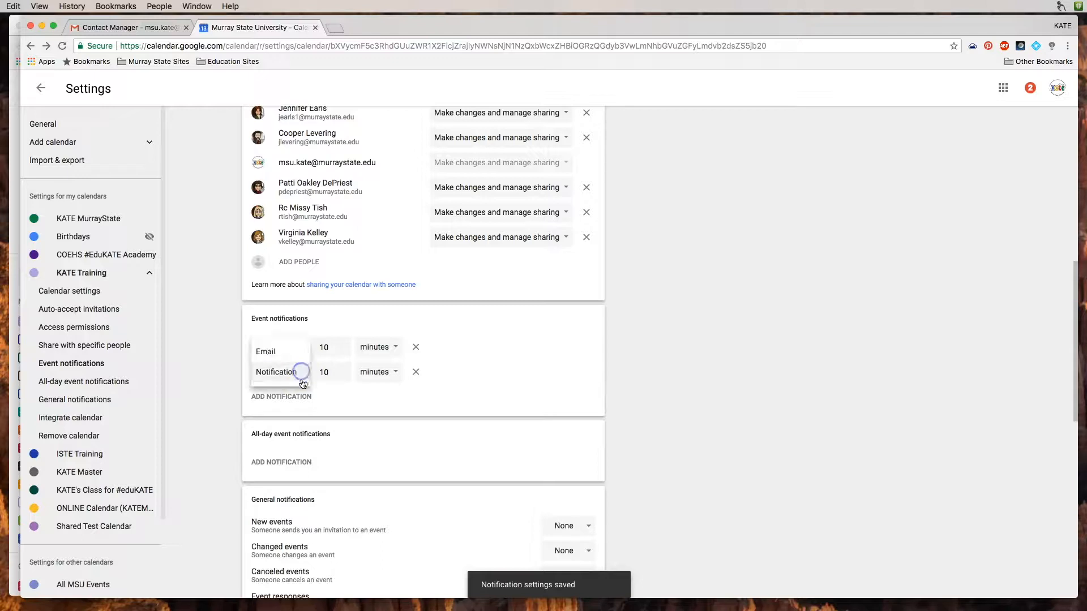
click(285, 353)
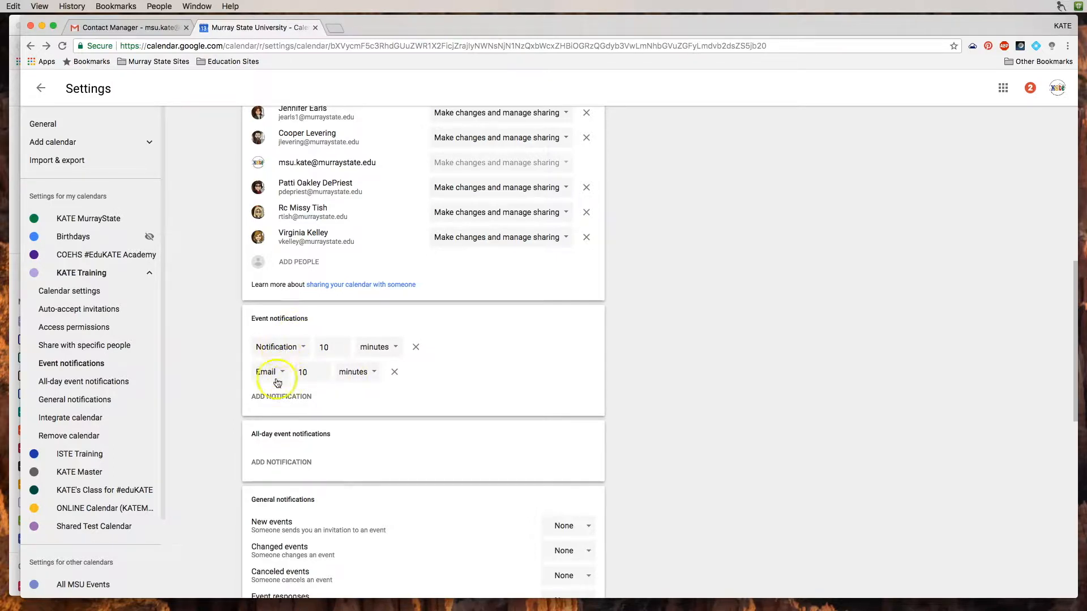
click(394, 374)
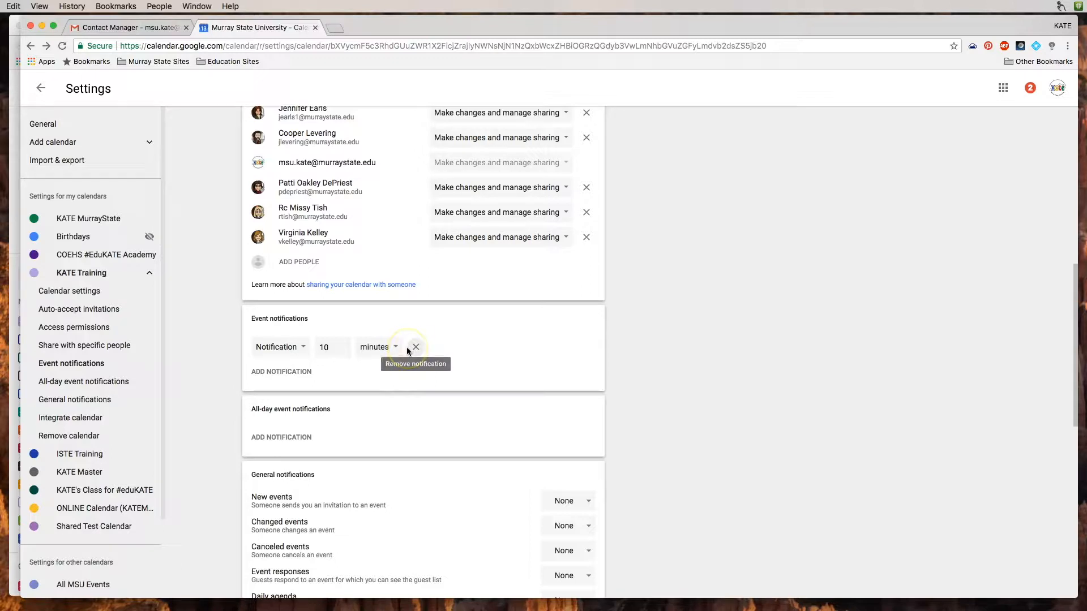
Step: Review the all-day and general notification options, the calendar integration addresses and the options for removing the calendar
scroll(382, 401, down, 2)
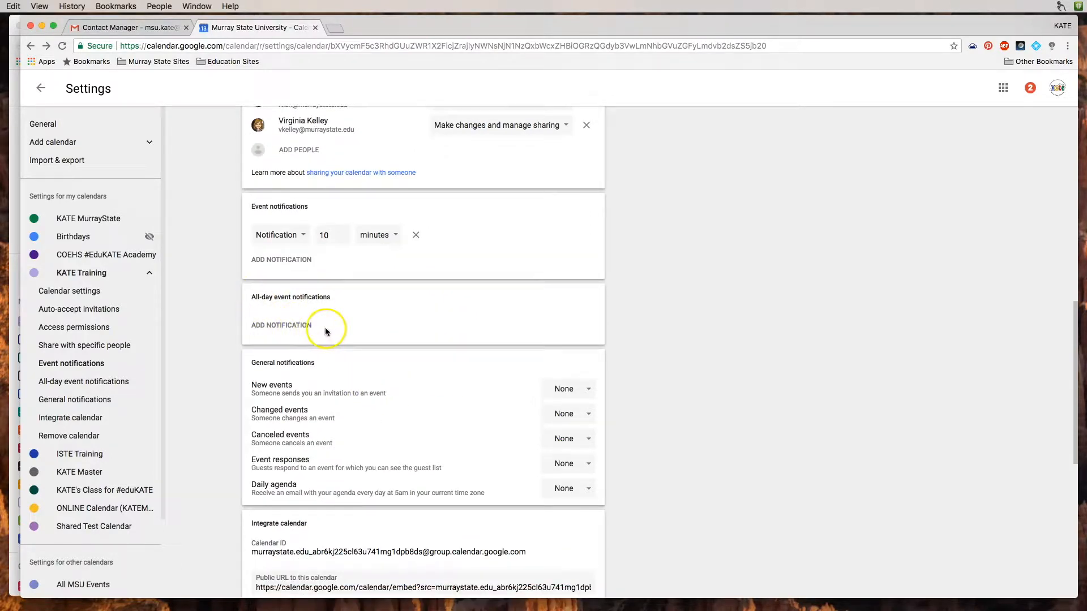
scroll(439, 334, down, 3)
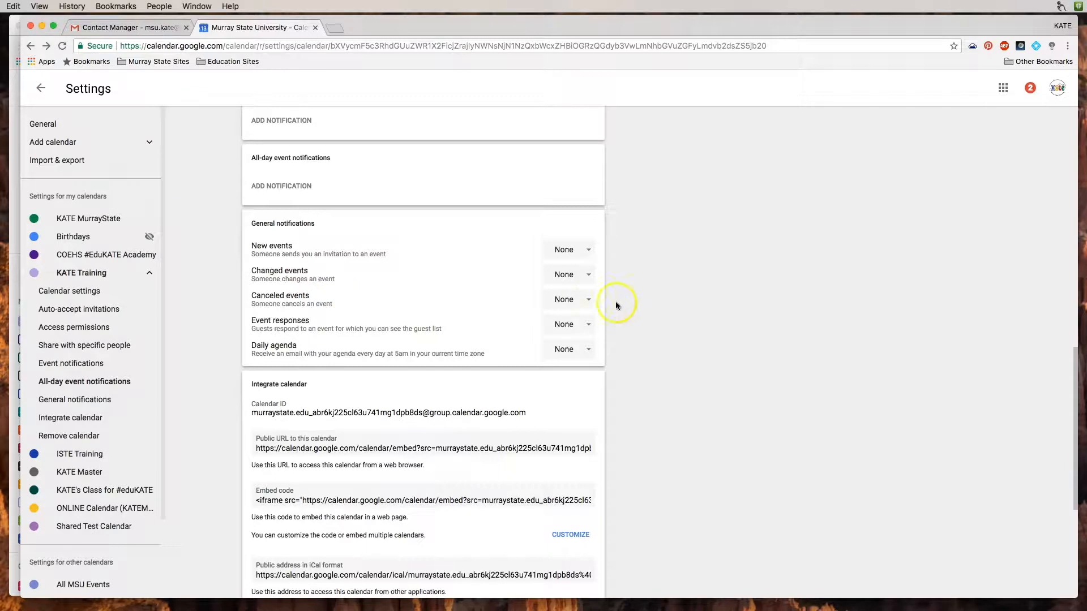
click(588, 251)
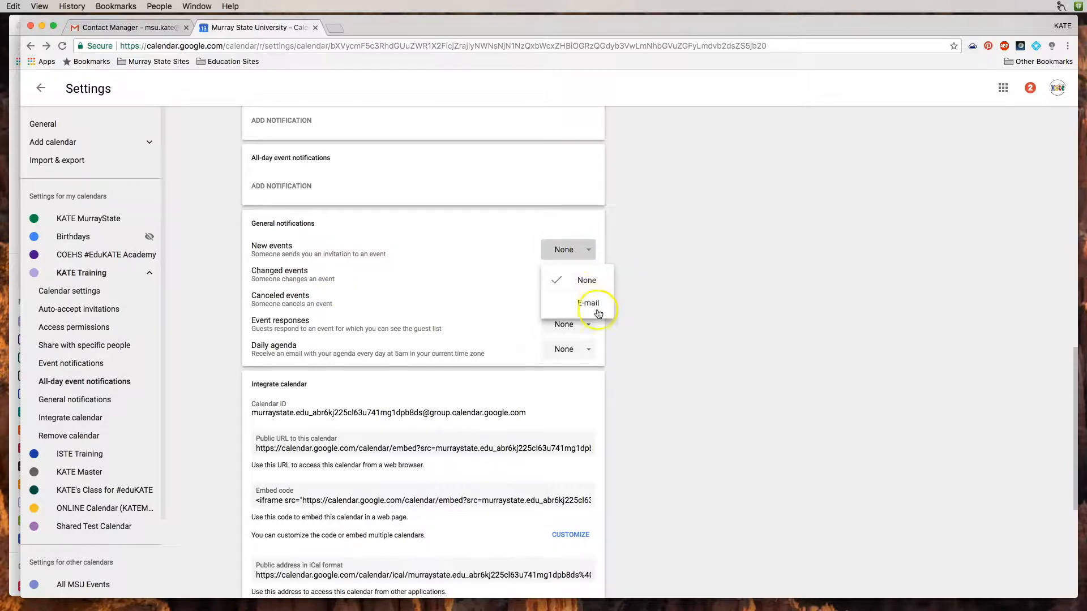
click(674, 245)
scroll(483, 373, down, 5)
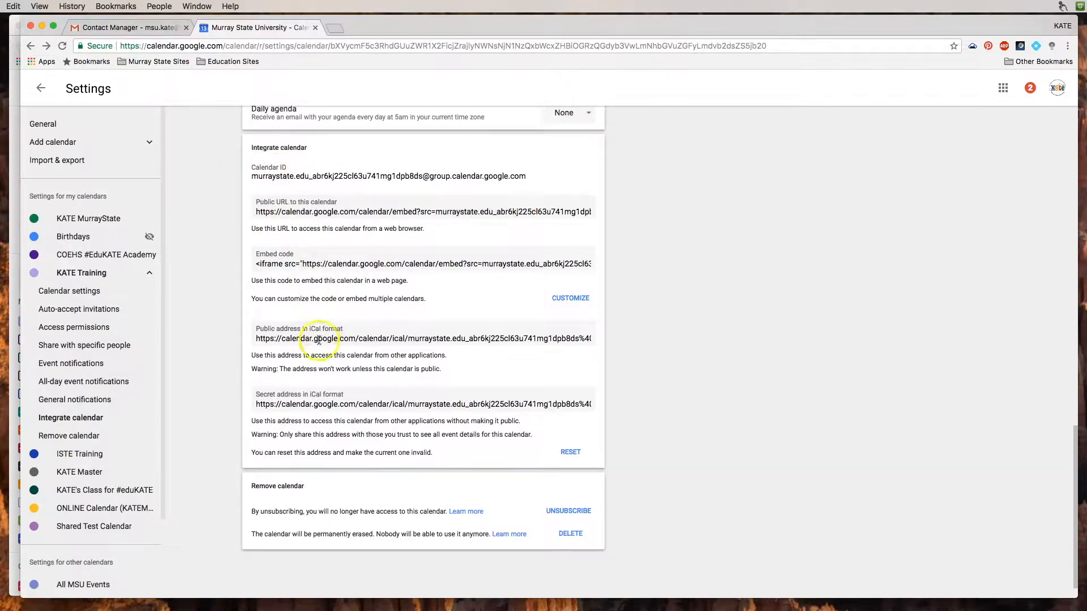
scroll(317, 354, down, 1)
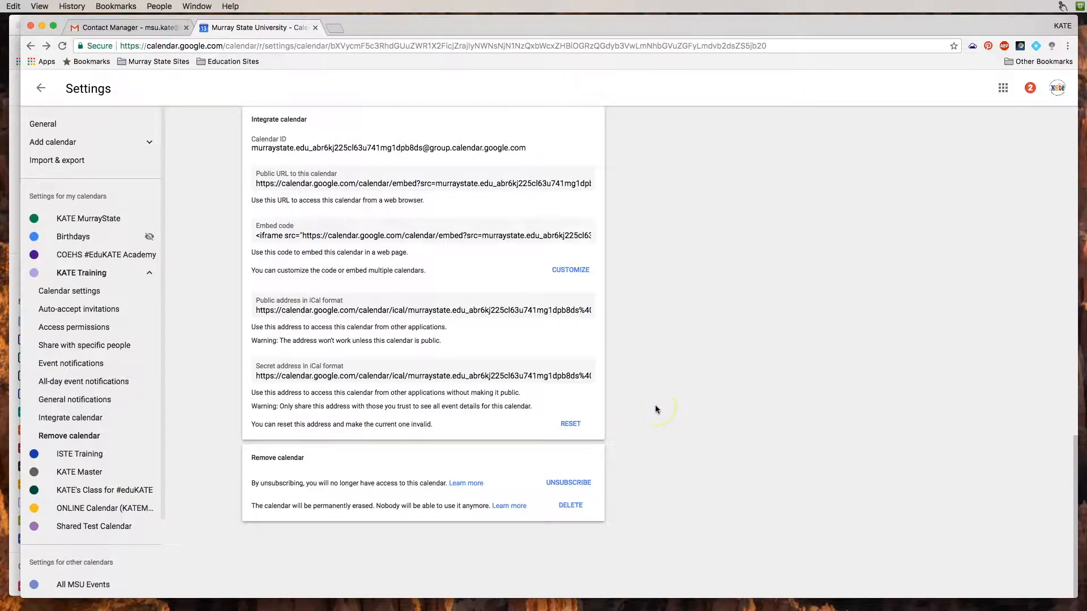
Step: Look over the whole settings page of the calendar again and go to its auto-accept invitations section
scroll(639, 386, up, 7)
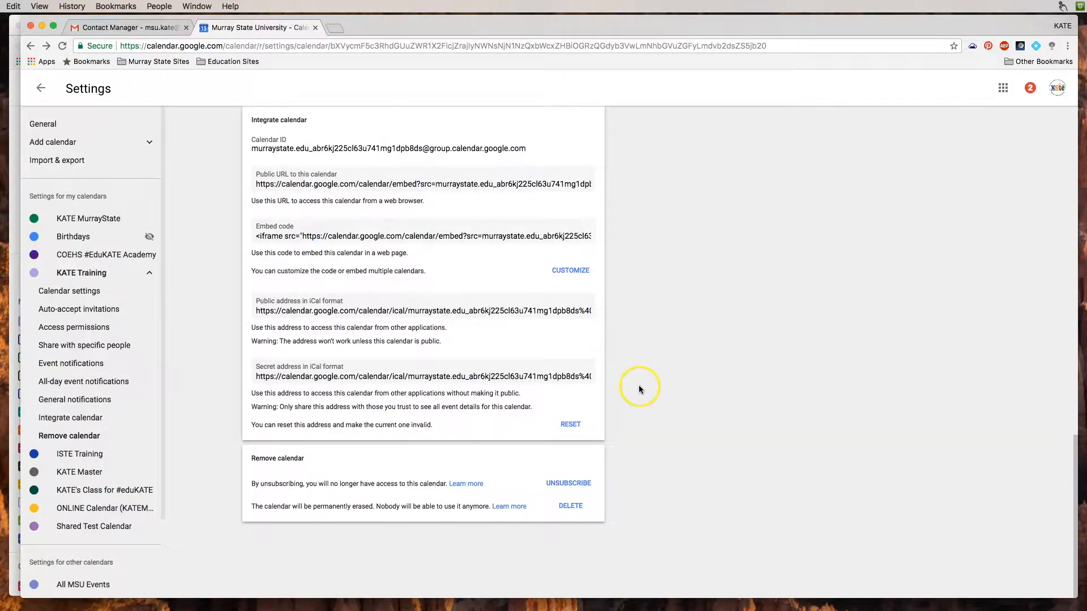
scroll(641, 386, up, 10)
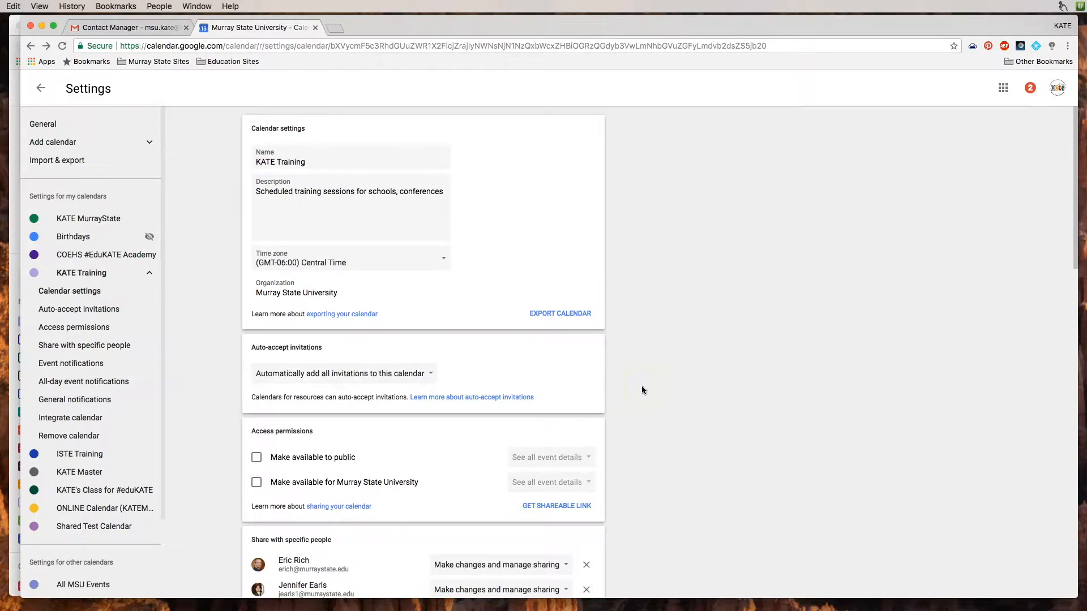
scroll(642, 390, down, 1)
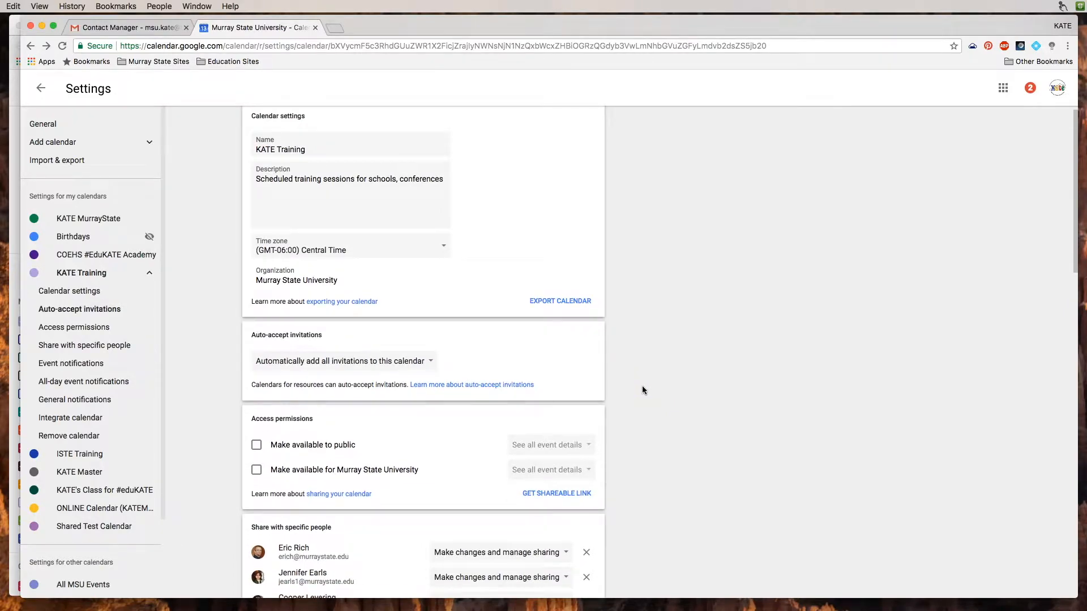
scroll(642, 390, down, 17)
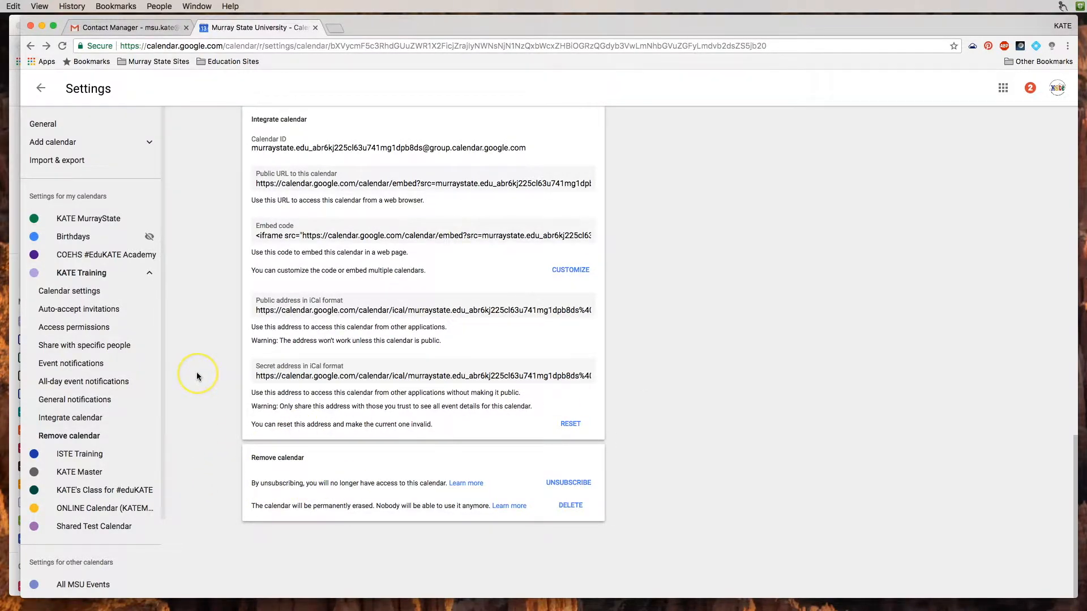
scroll(195, 372, up, 15)
scroll(196, 372, up, 1)
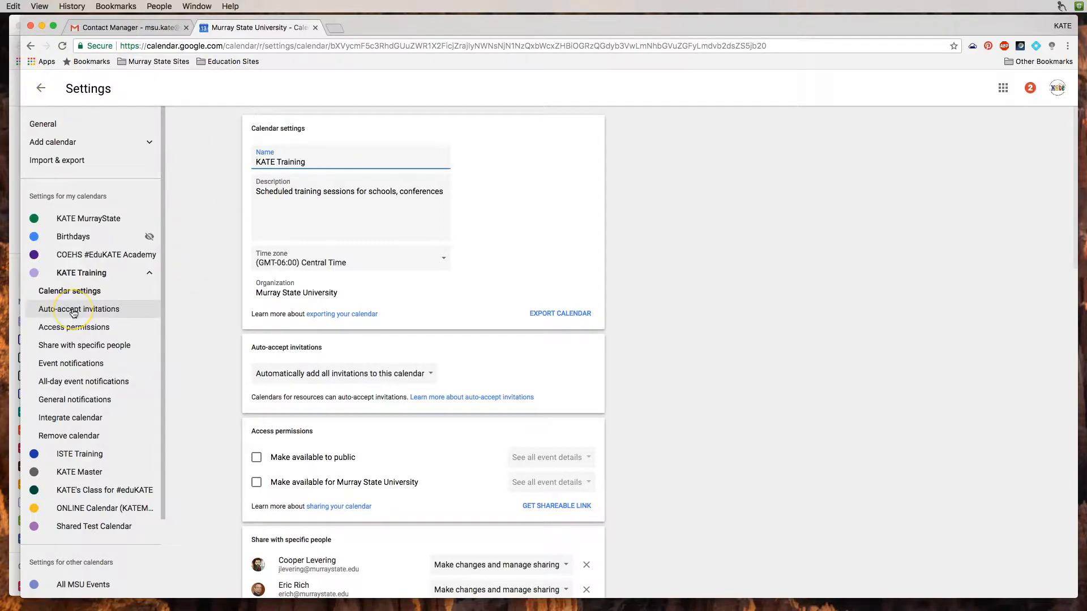
click(73, 310)
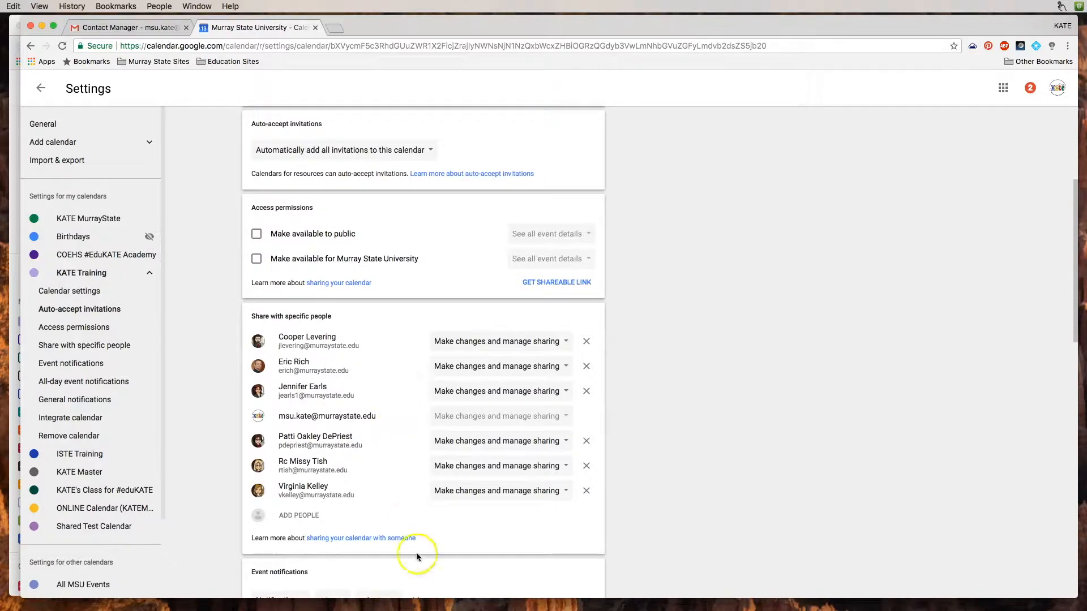
Step: Go to the KATE Training calendar's access permissions and its list of specific people it is shared with
click(85, 327)
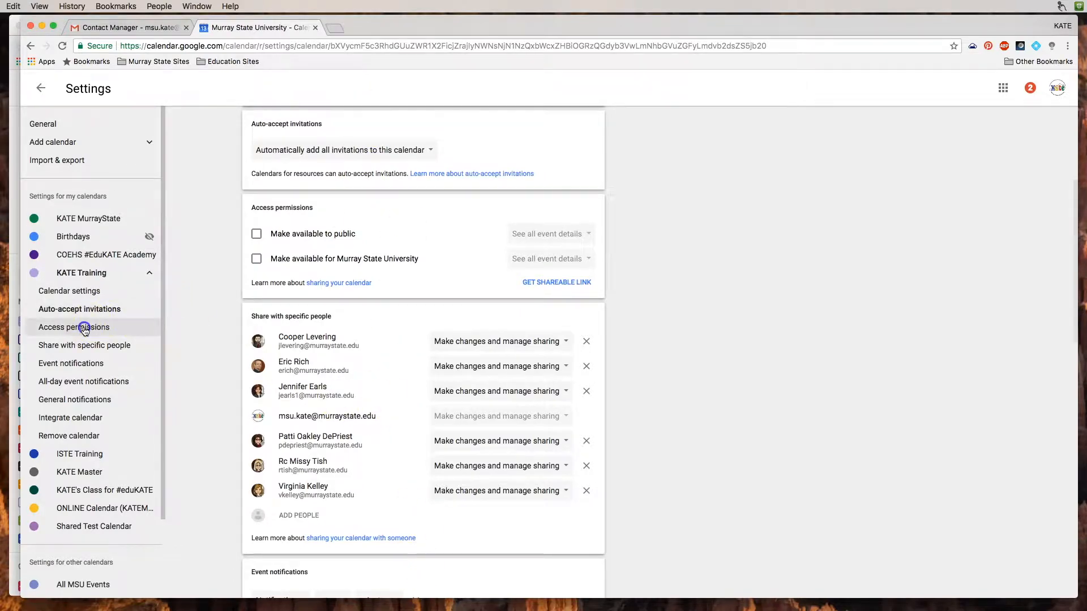
click(82, 346)
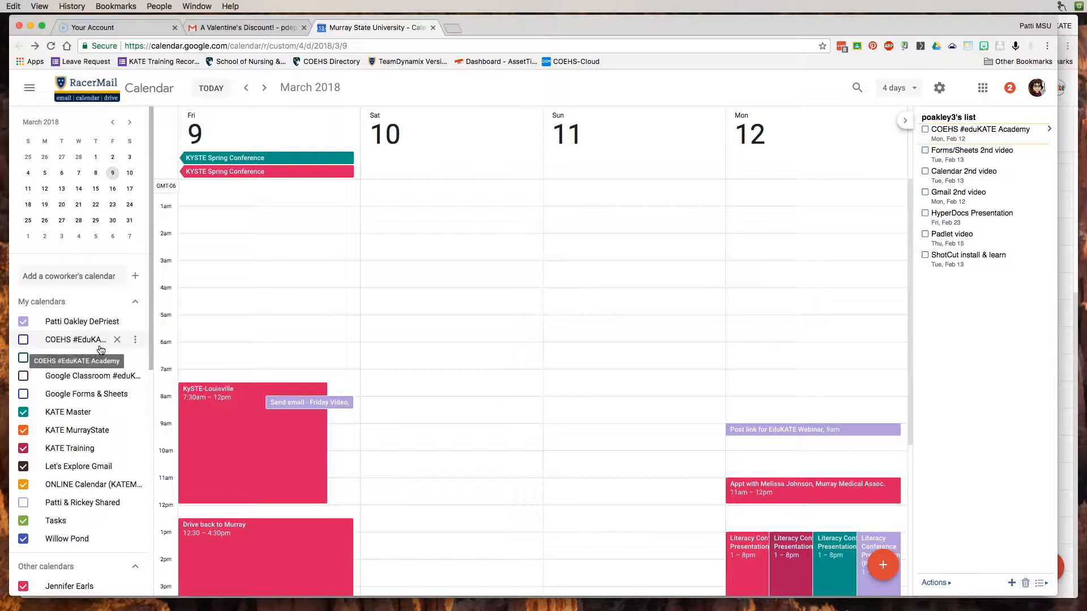
Step: Show the AL 1005 Reservations calendar from the other calendars and hide its events again
scroll(100, 350, down, 5)
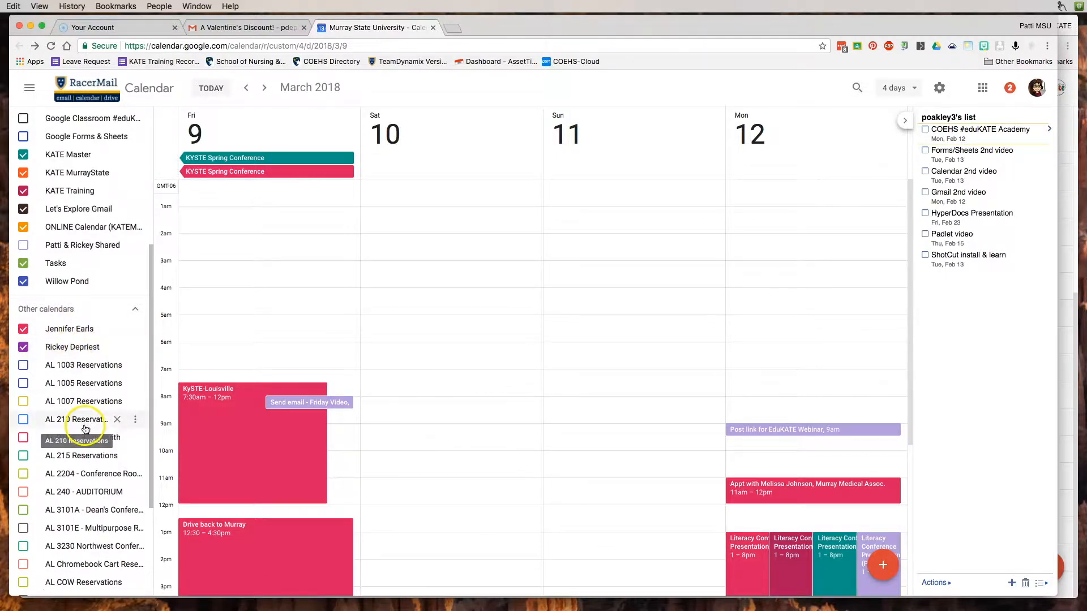
scroll(85, 433, down, 5)
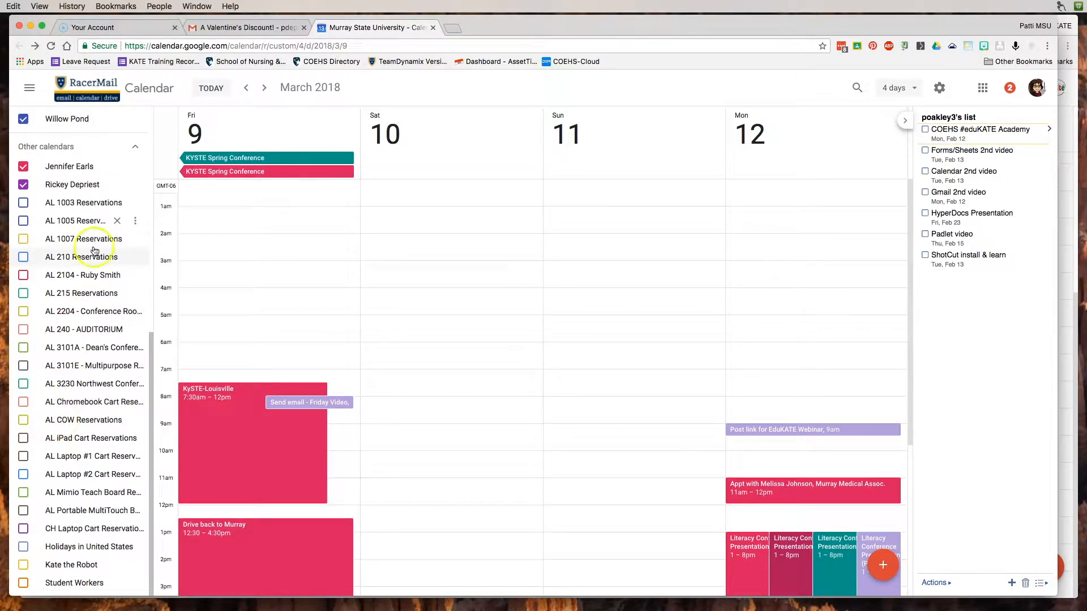
click(24, 259)
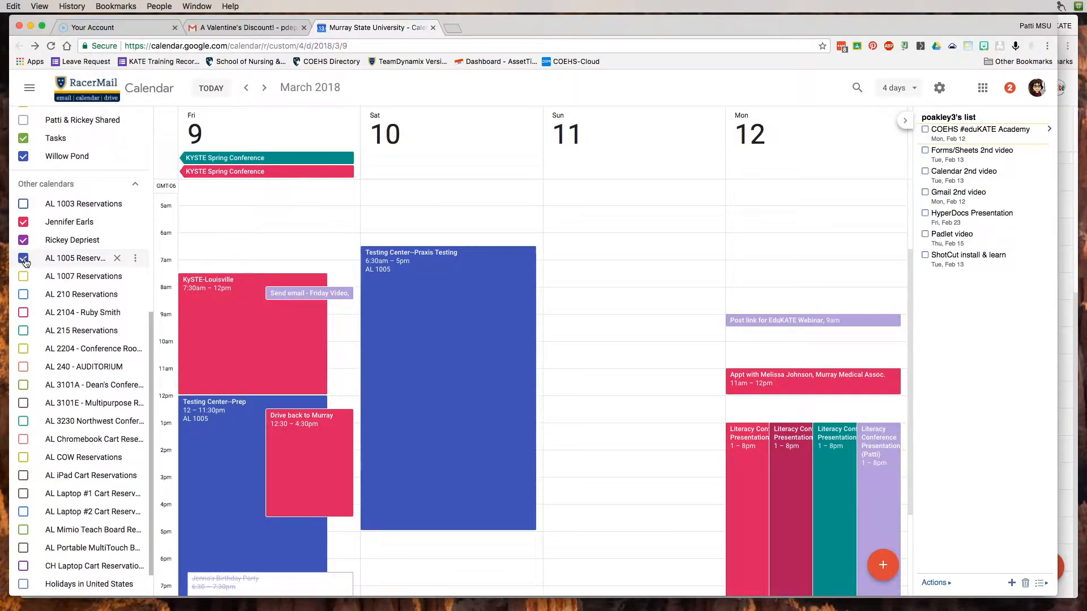
click(23, 258)
click(23, 258)
click(24, 259)
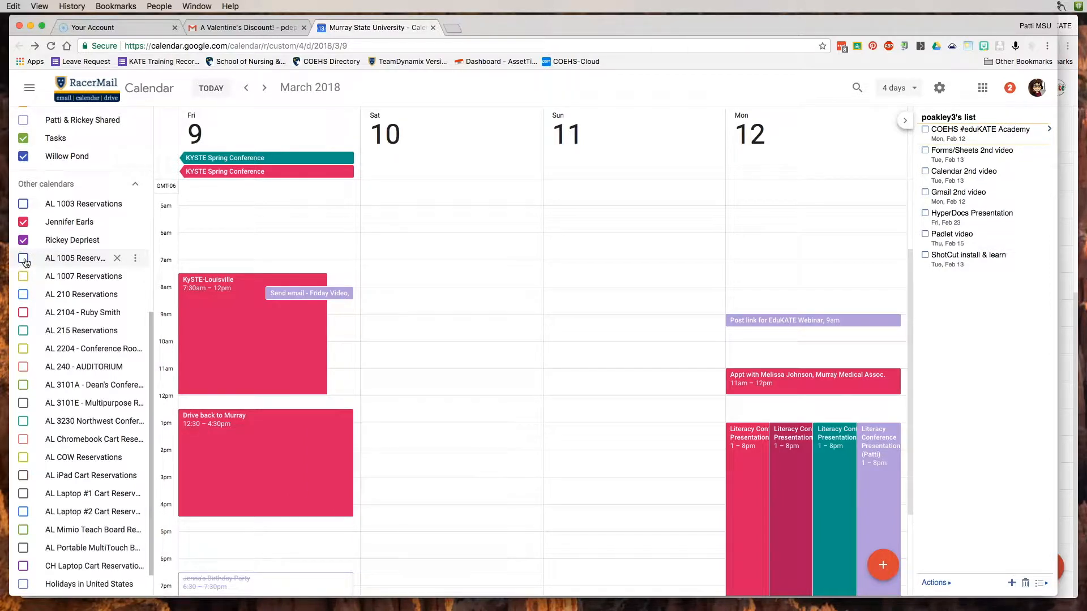
click(23, 258)
click(24, 259)
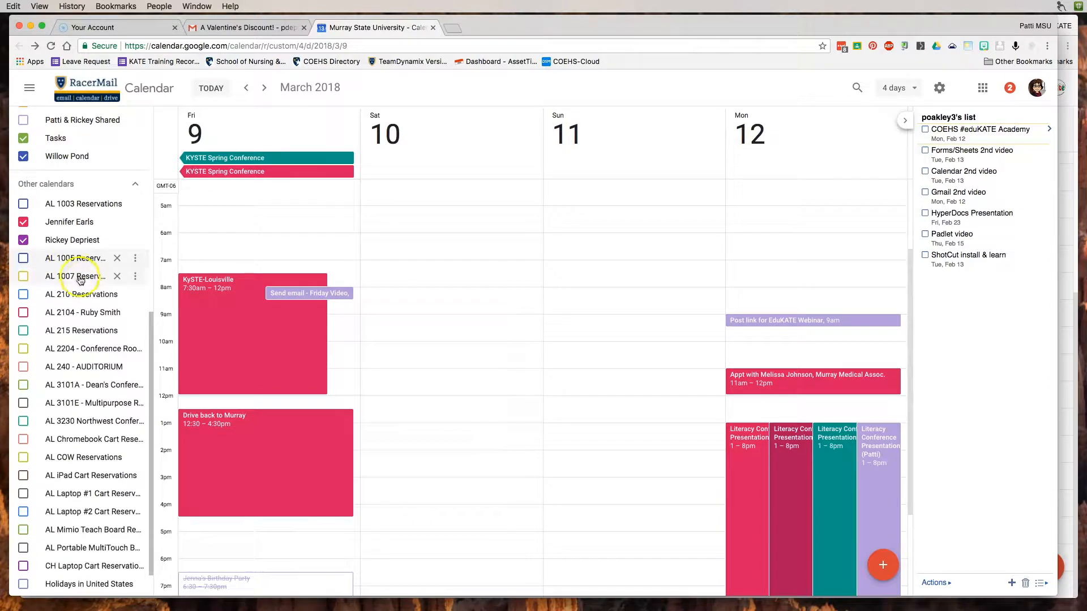
Step: Hide the Google Calendar, Google Classroom, Google Forms & Sheets and COEHS #EduKATE Academy calendars from the calendar list
scroll(81, 280, up, 5)
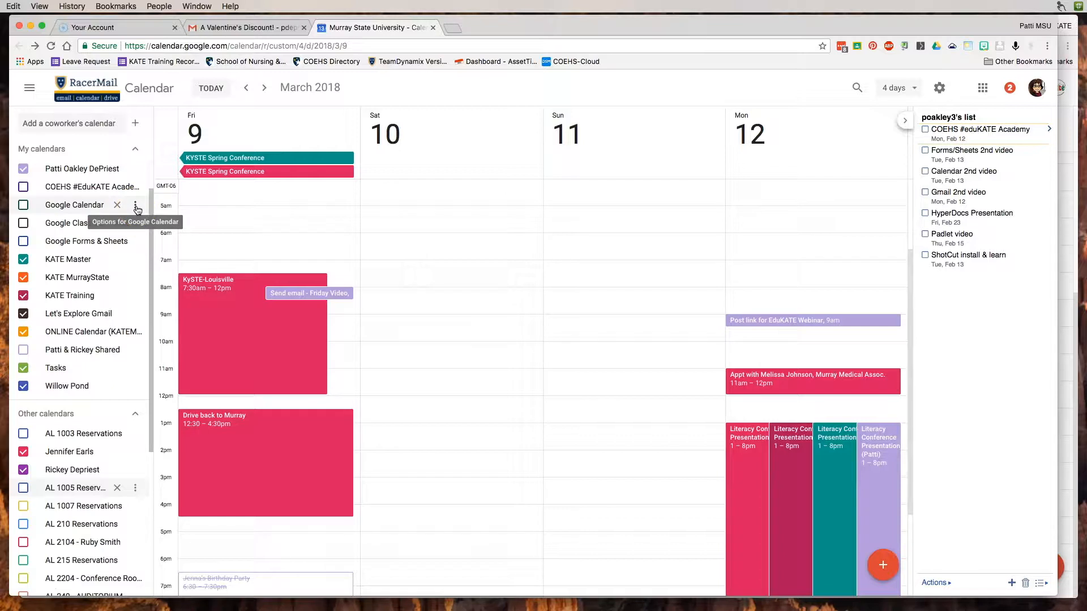
click(136, 206)
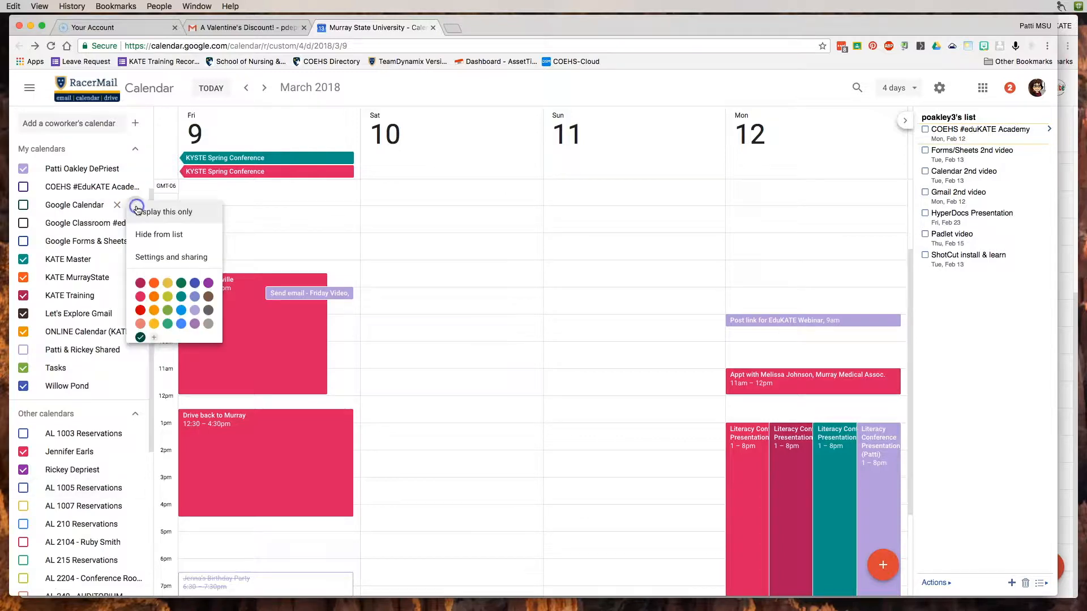
click(154, 236)
click(134, 204)
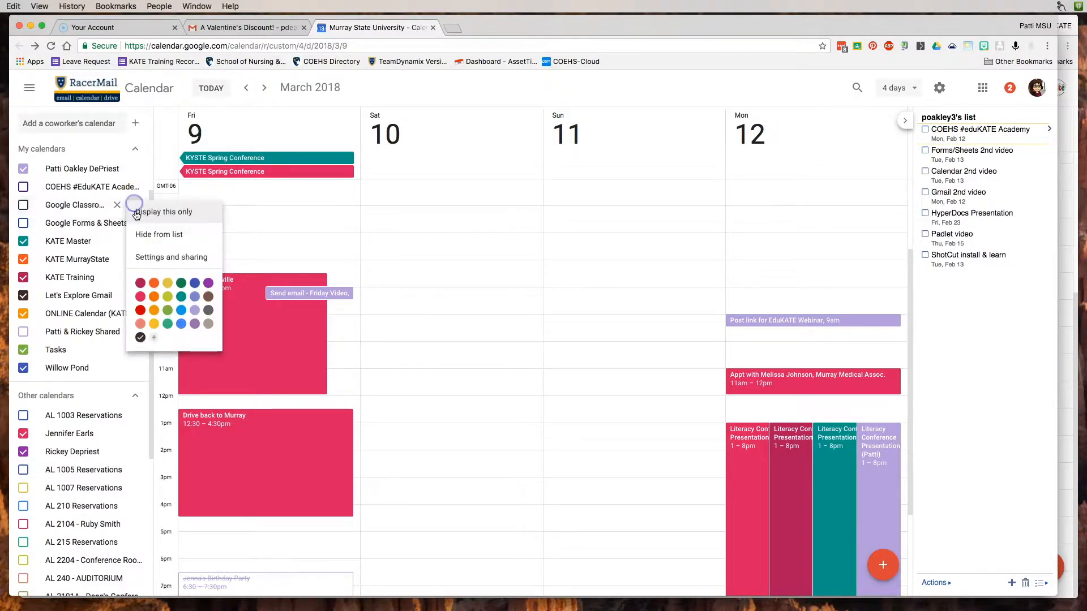
click(146, 234)
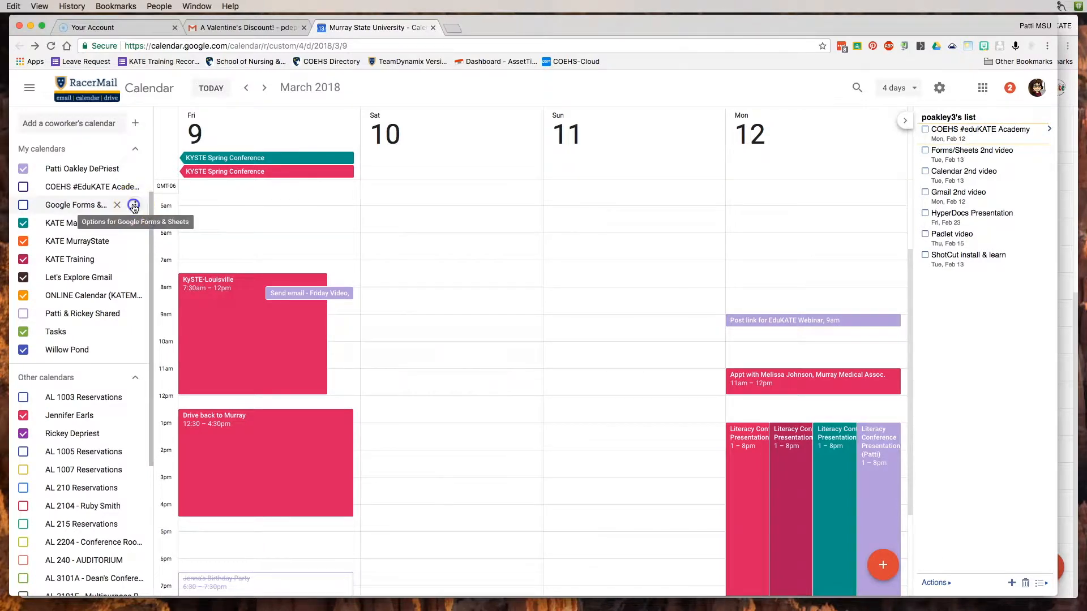
click(134, 207)
click(152, 236)
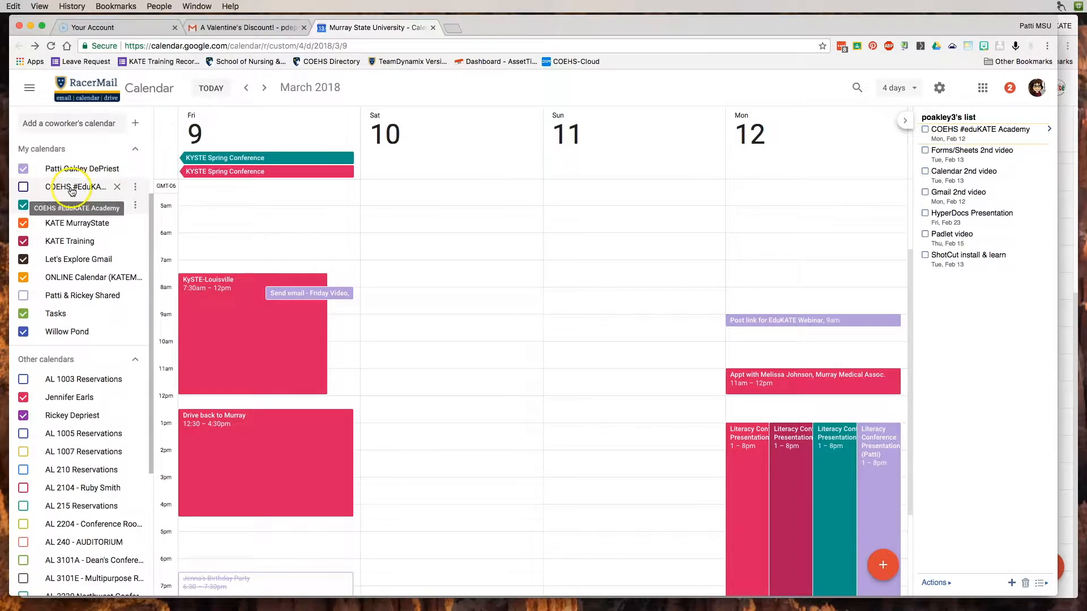
click(135, 187)
click(152, 216)
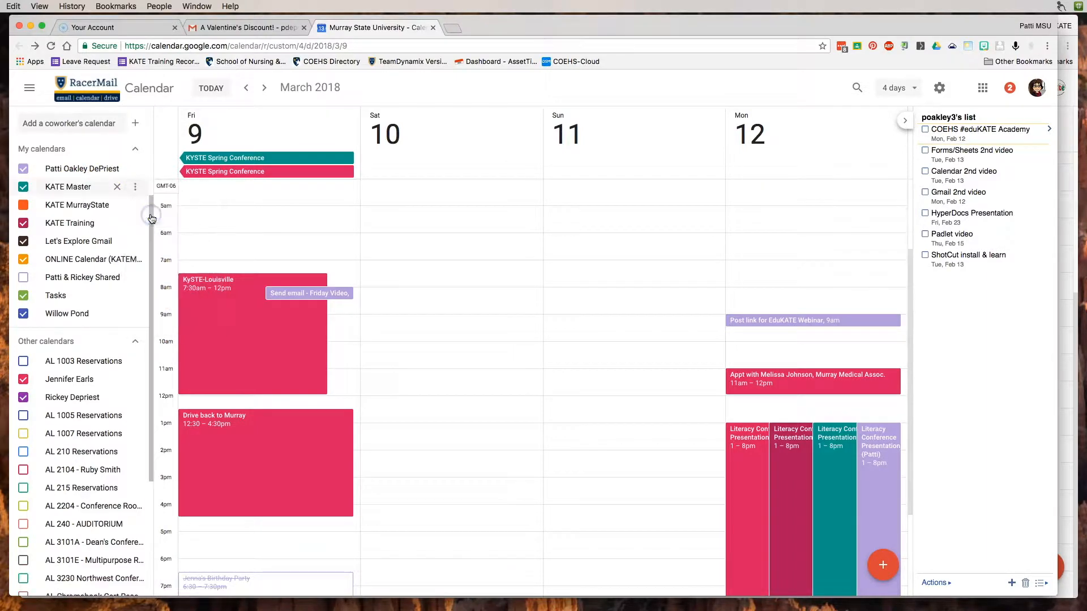
Step: Create a new calendar named Family
scroll(91, 407, down, 3)
scroll(95, 409, up, 6)
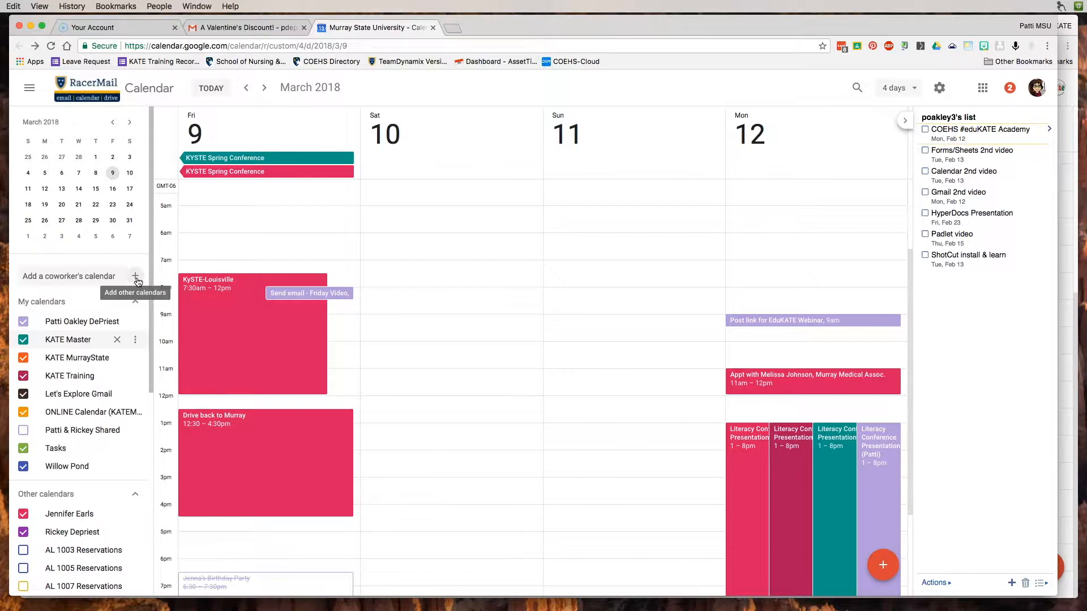
click(137, 280)
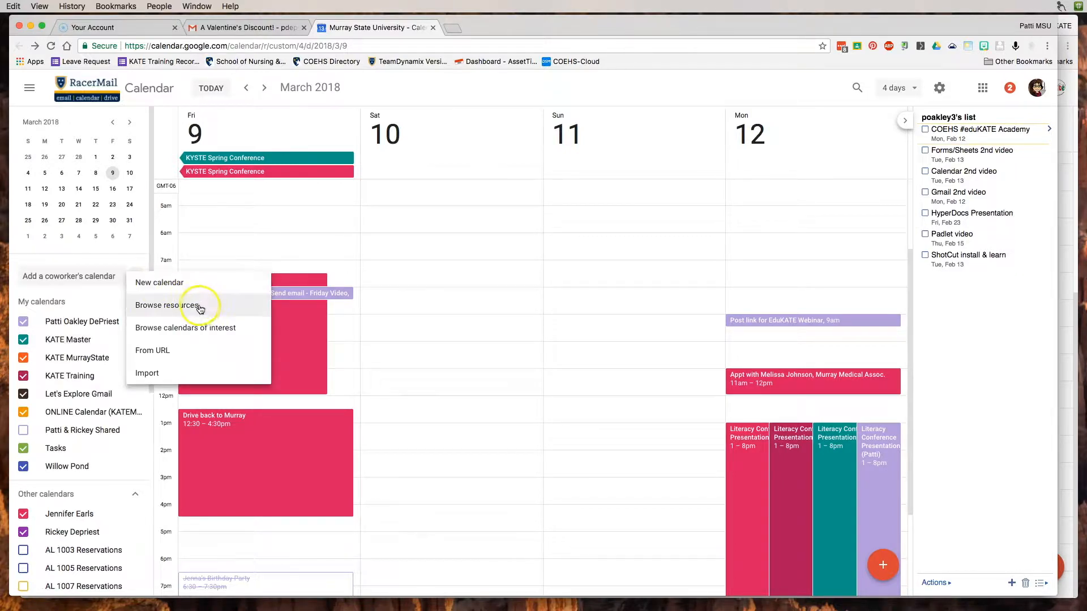
click(180, 284)
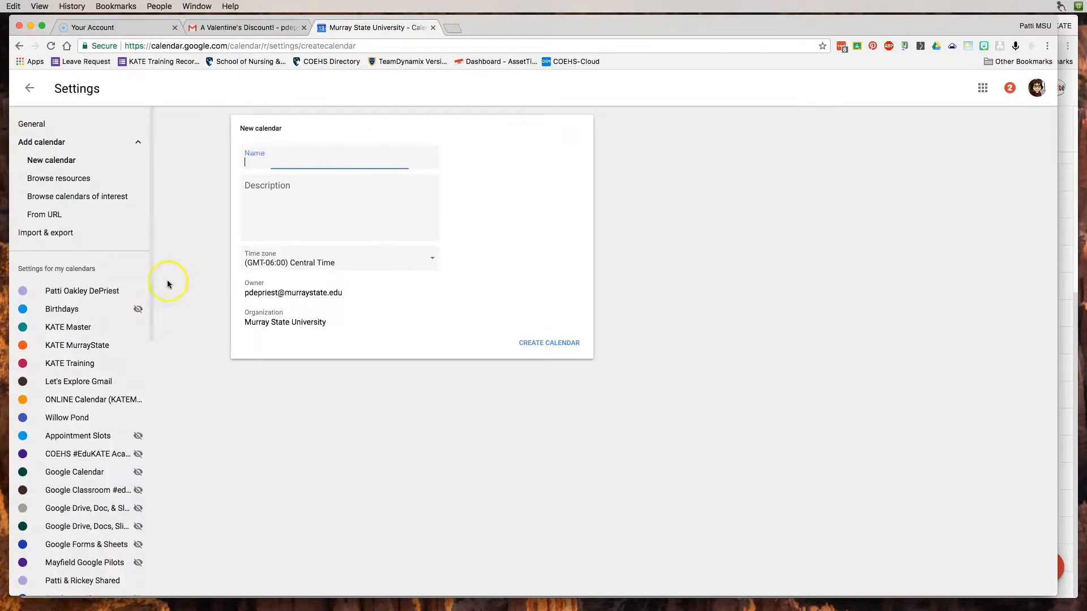
click(286, 162)
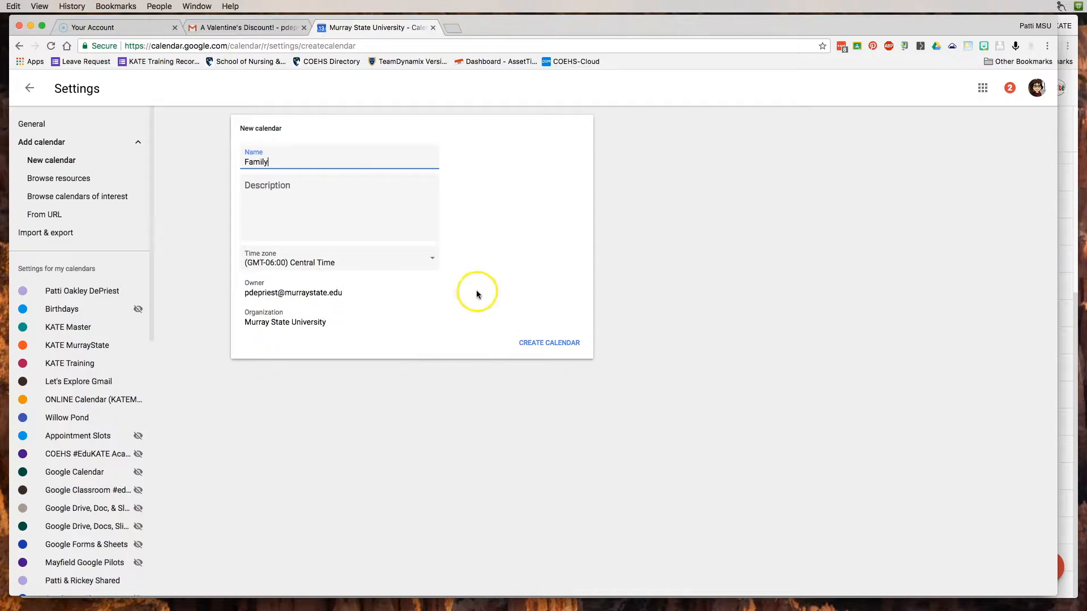
click(544, 344)
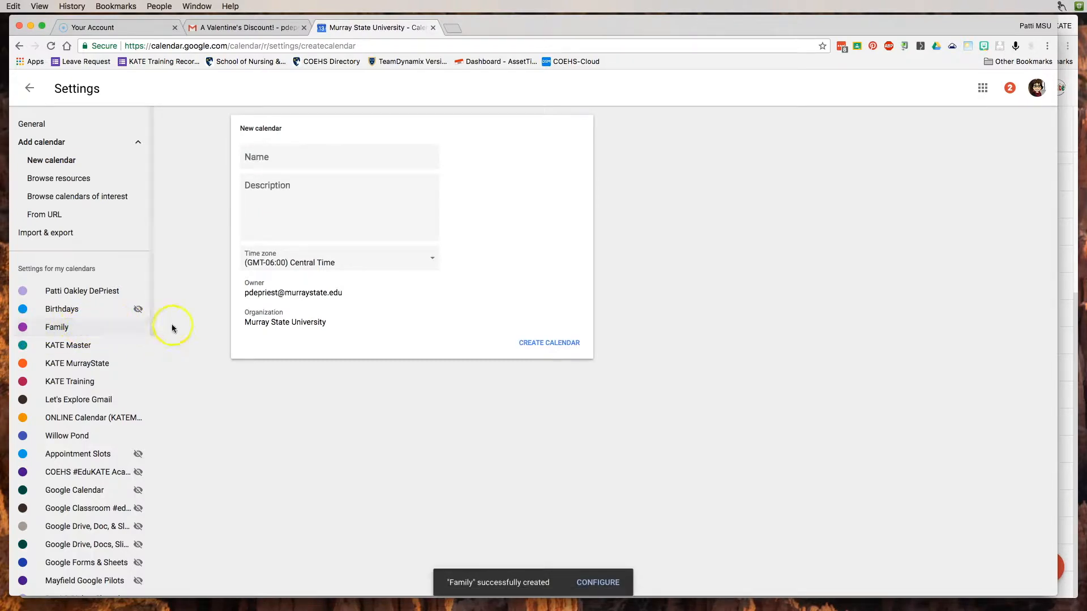
Step: Open the Family calendar's settings, look at the dialog for sharing it with specific people and close it without adding anyone
click(132, 329)
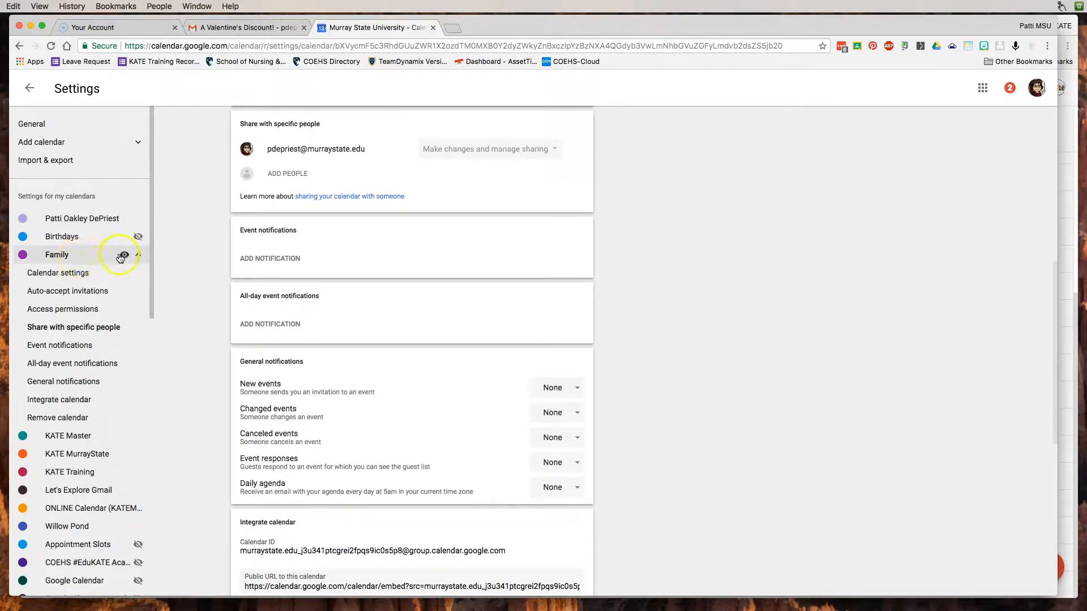
click(286, 174)
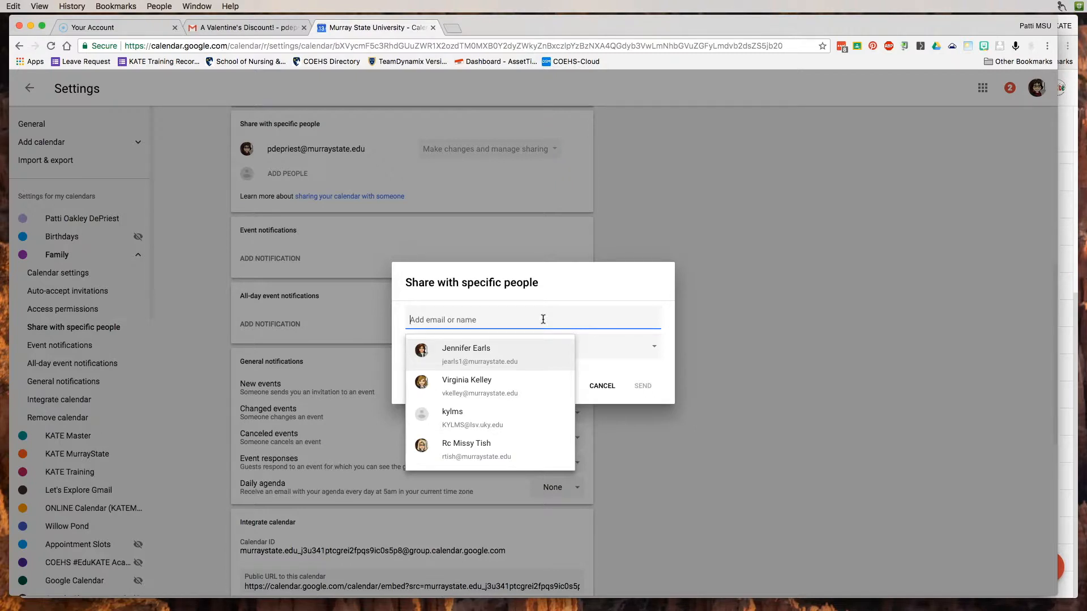
click(639, 368)
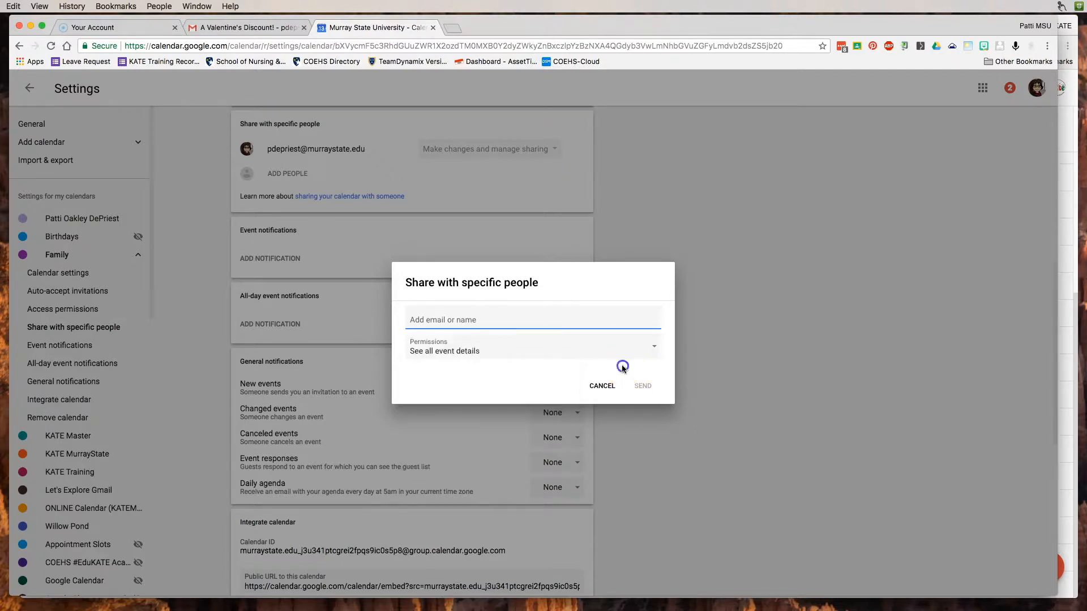
click(602, 387)
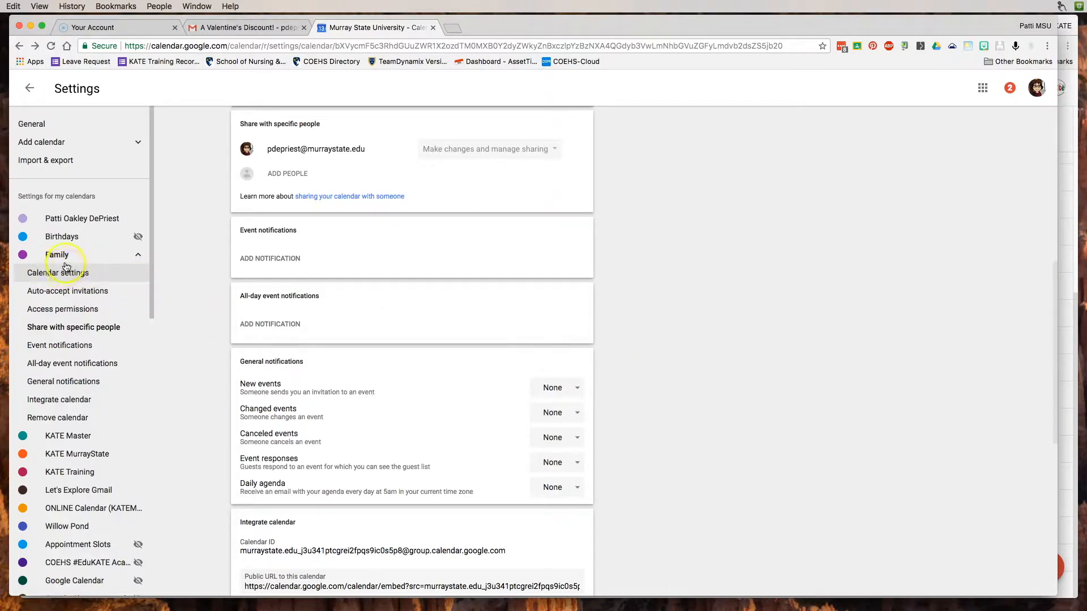
Step: Permanently delete the Family calendar from its removal settings
click(137, 258)
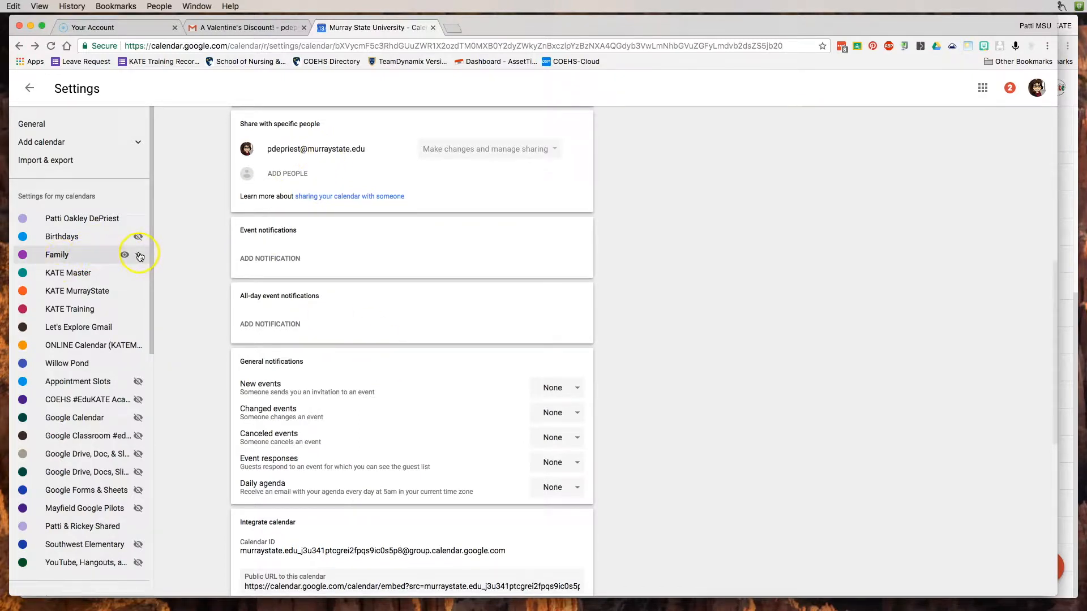
click(138, 256)
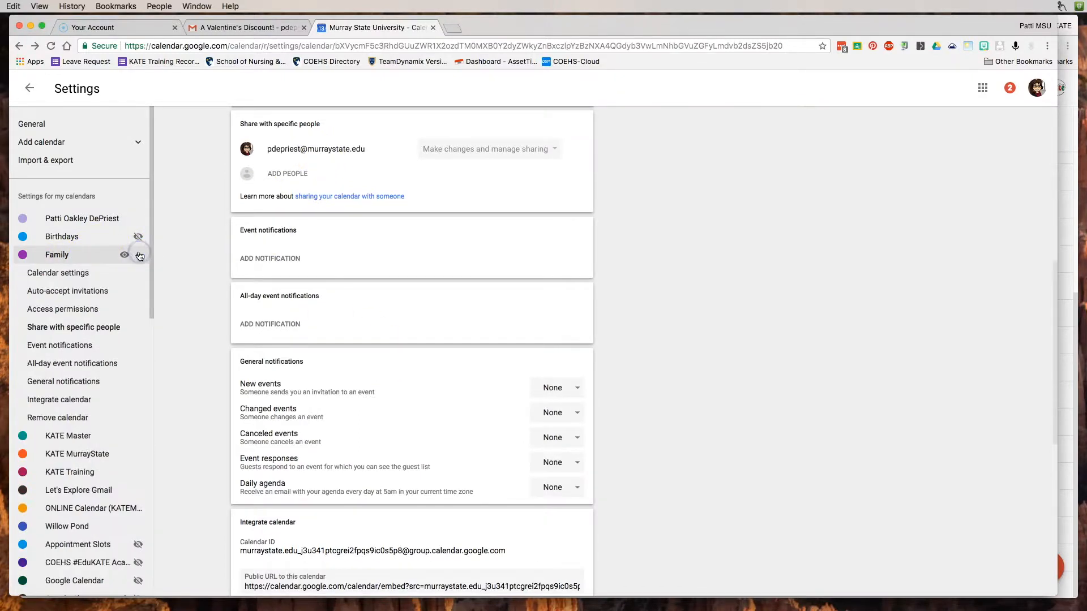
click(62, 419)
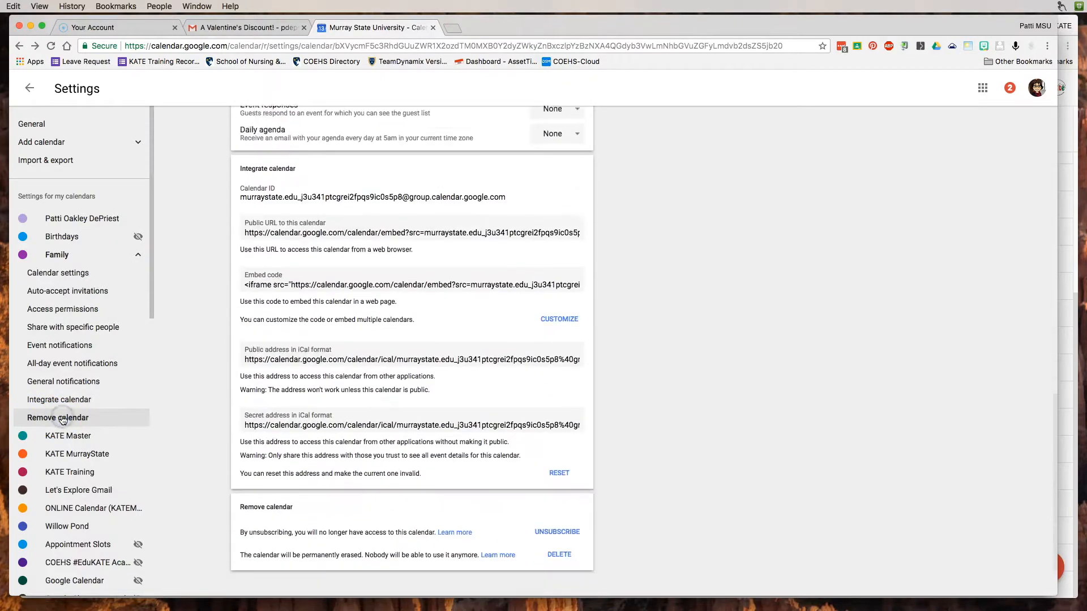
click(557, 504)
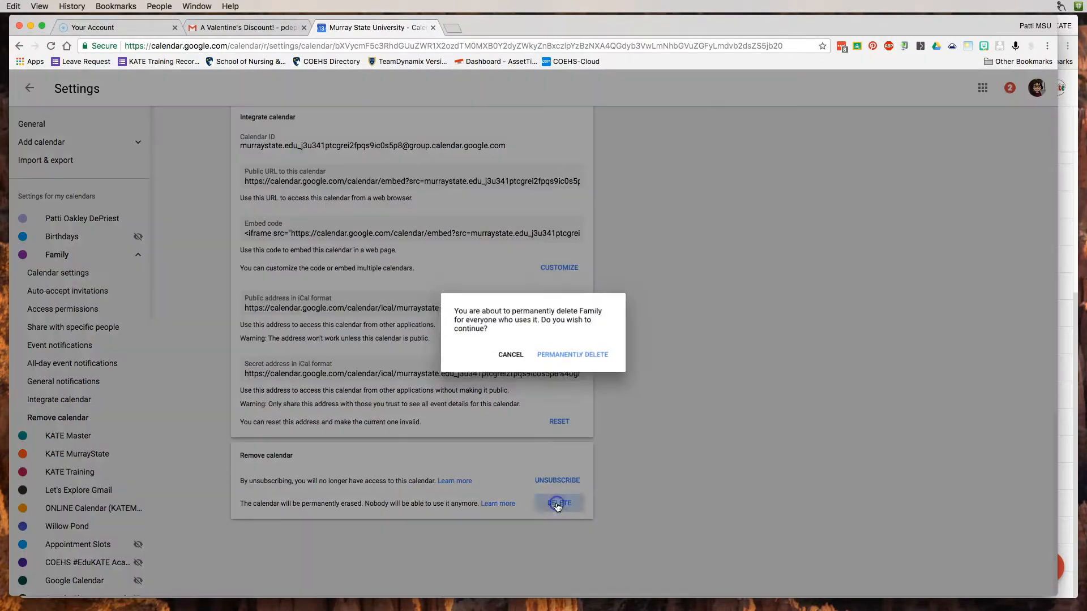
click(579, 356)
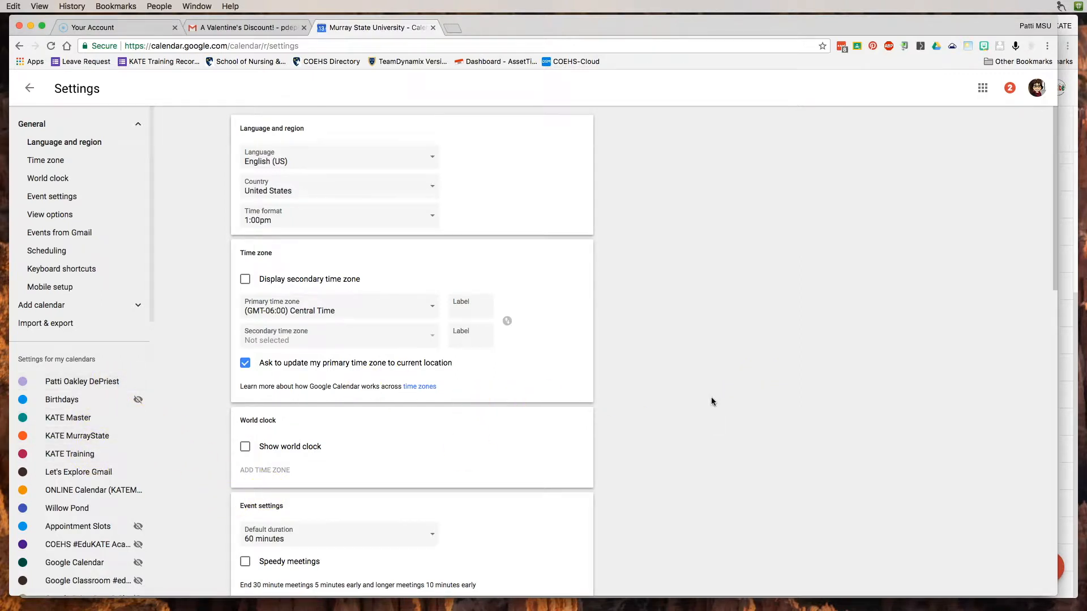
Step: Look through the calendars in the settings to see which are hidden and how to show them in the calendar list
scroll(97, 509, down, 5)
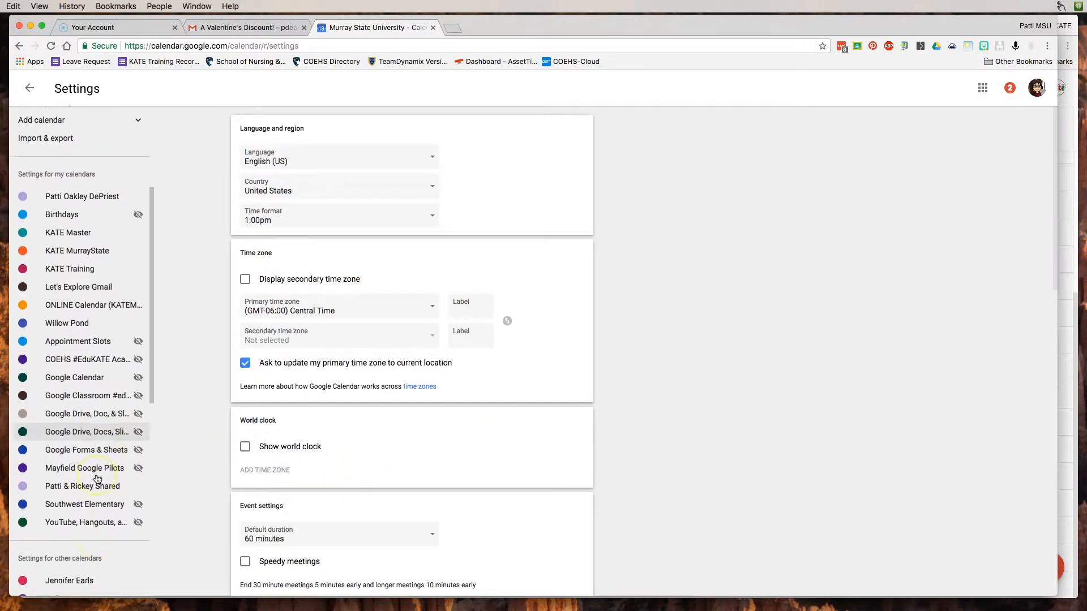
scroll(98, 479, down, 4)
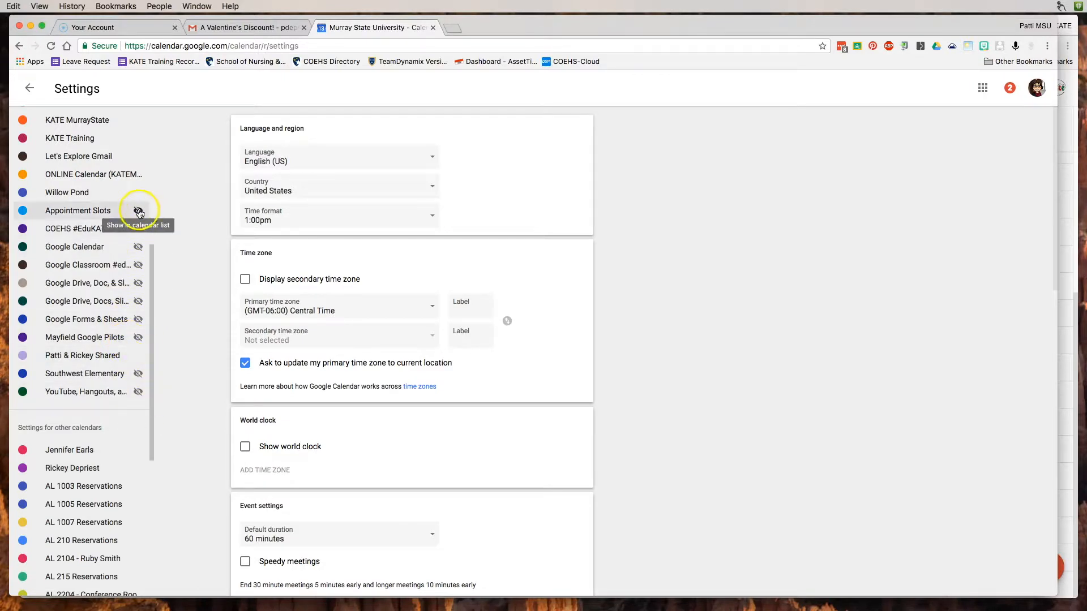
scroll(116, 232, up, 5)
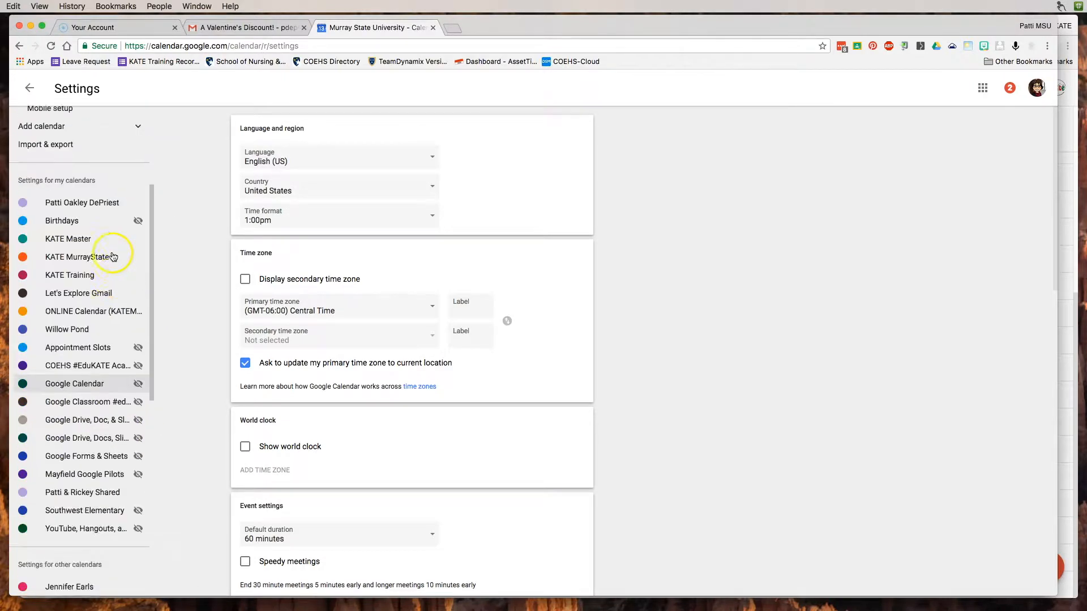
scroll(115, 243, up, 4)
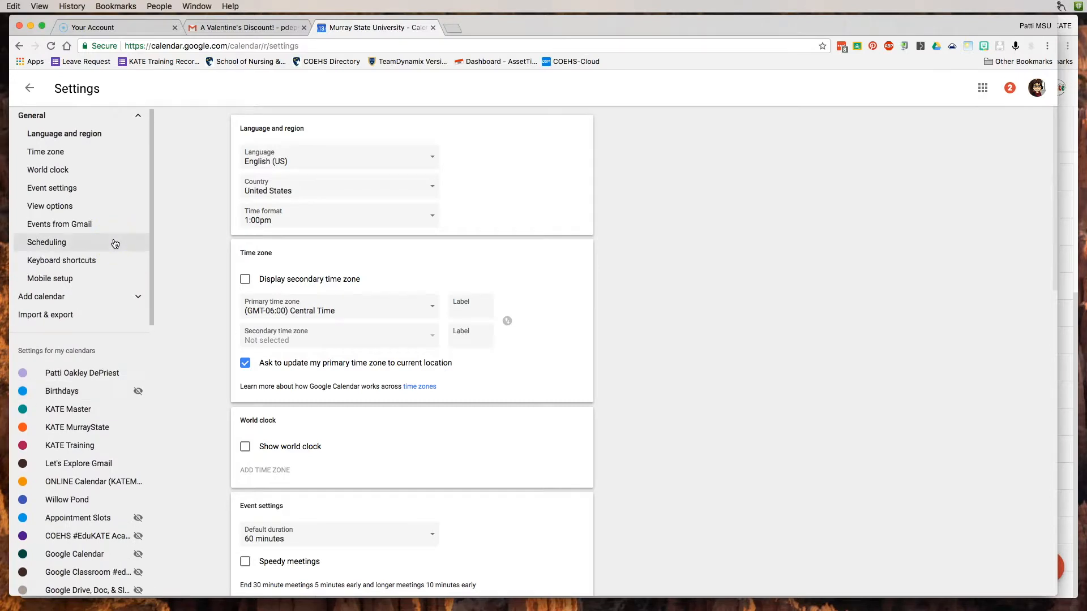
click(114, 283)
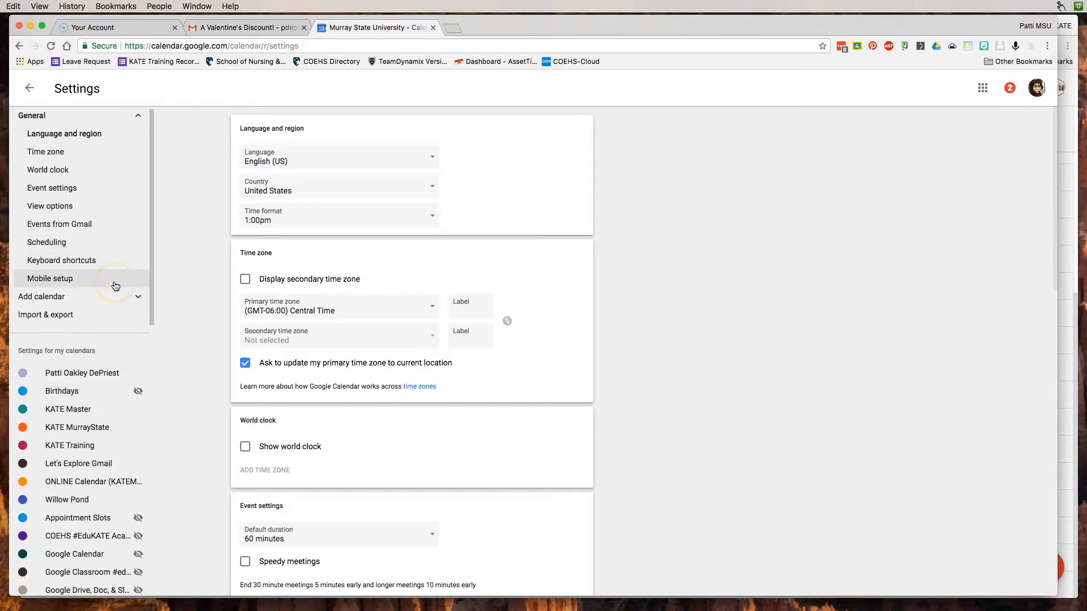
scroll(122, 255, up, 1)
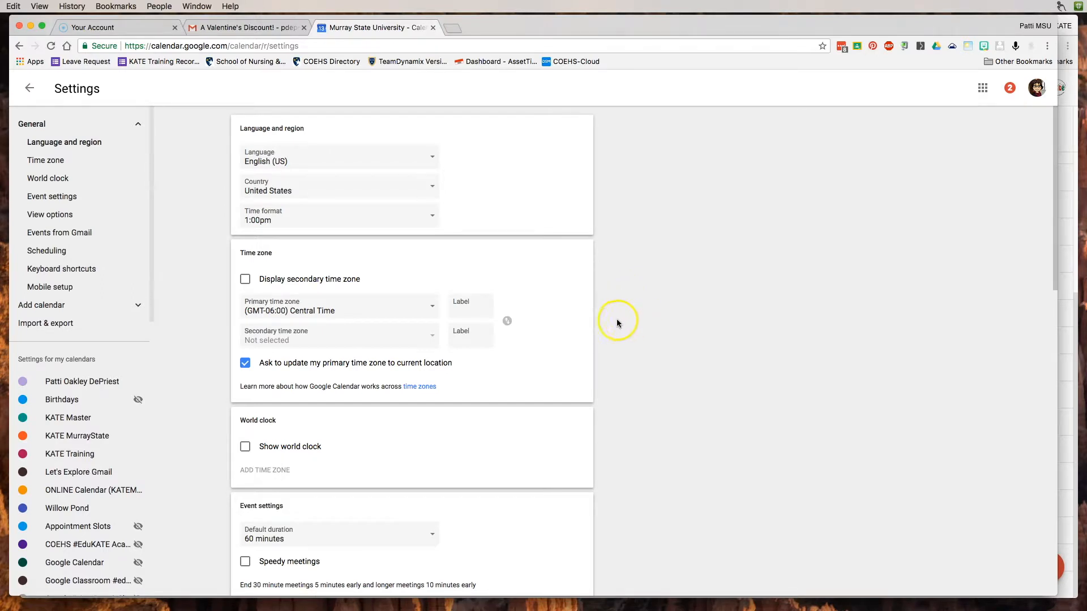
Step: Return to the calendar, look at the suggested people for adding a coworker's calendar and close the suggestions without choosing anyone
click(30, 88)
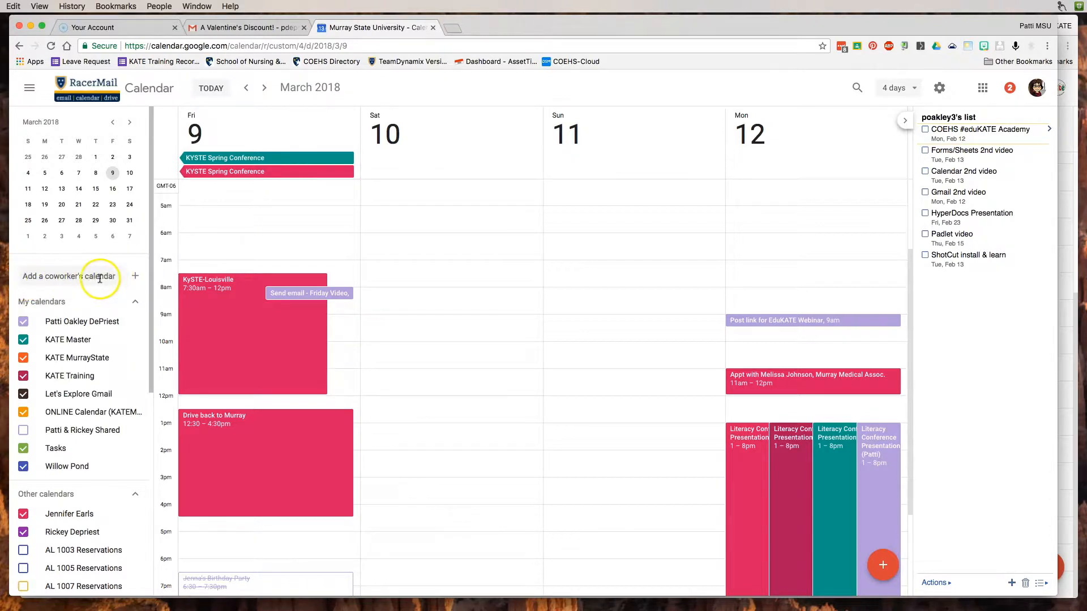
click(76, 276)
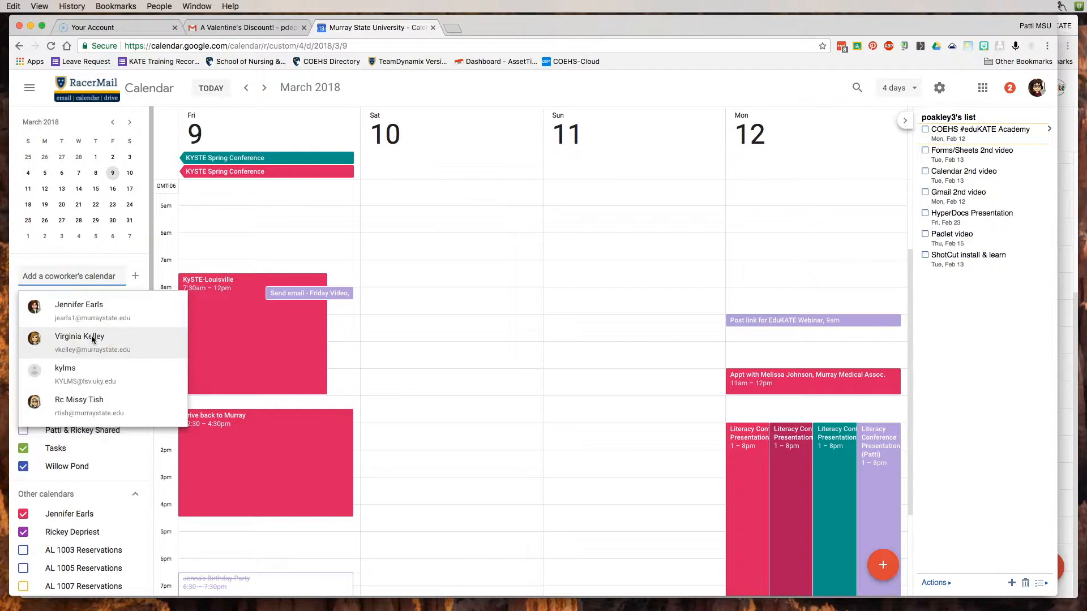
click(128, 262)
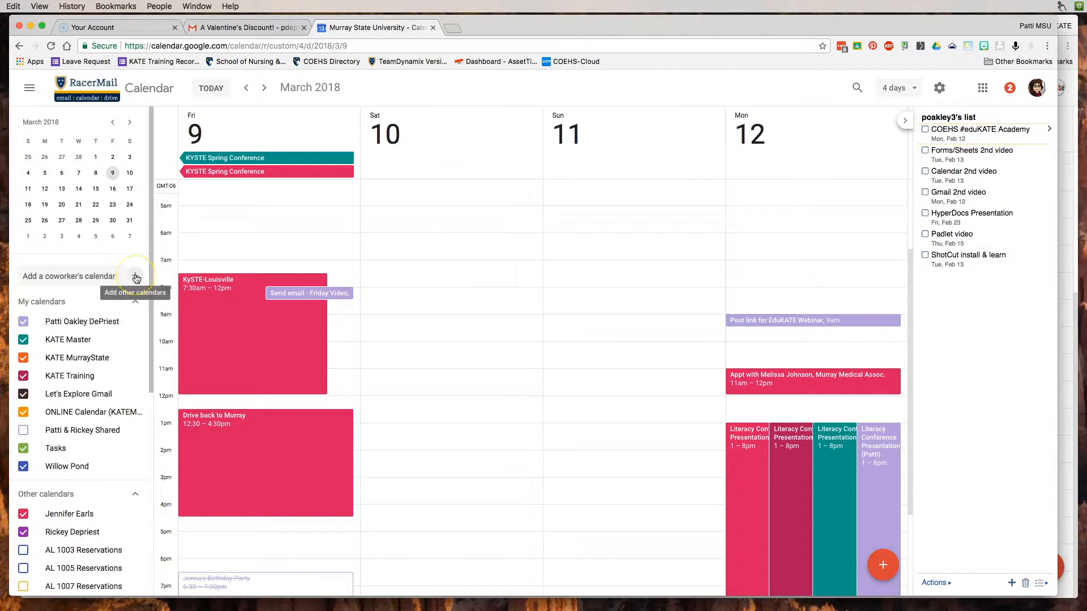
Step: Open the resources that can be added as other calendars and look through the listed rooms
click(136, 276)
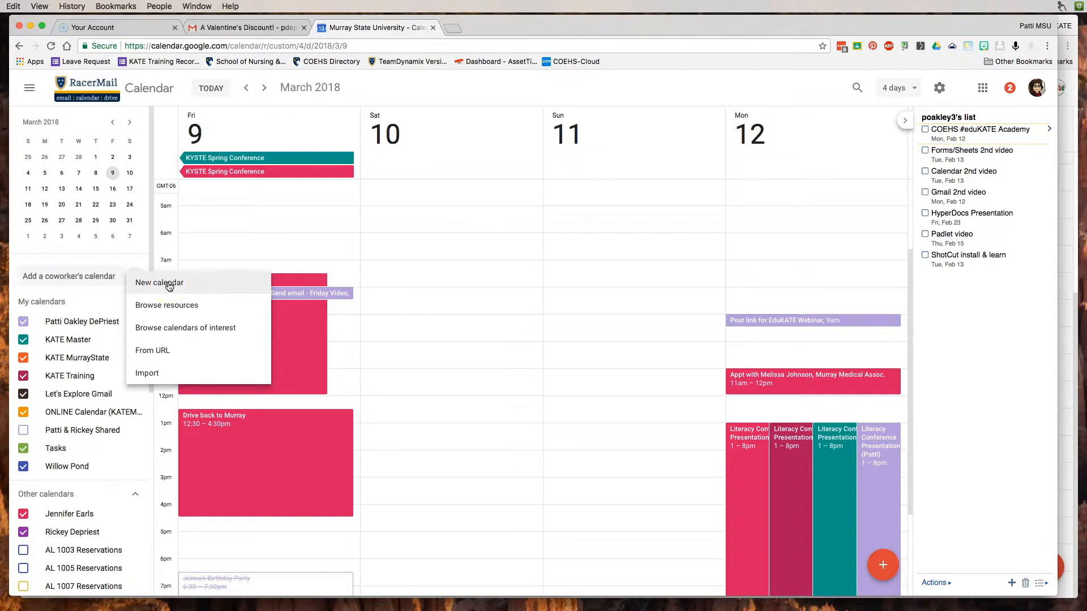
click(176, 309)
click(176, 309)
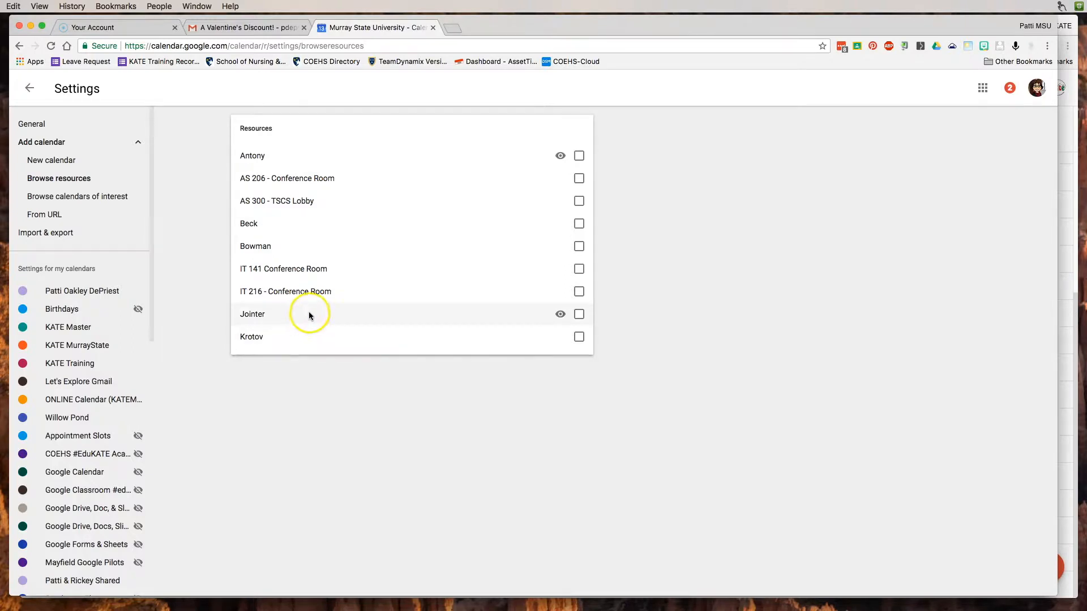
Step: Browse the calendars of interest, expanding Baseball and Major League Baseball - MLB, and look through the holiday, sports and other calendars
click(69, 197)
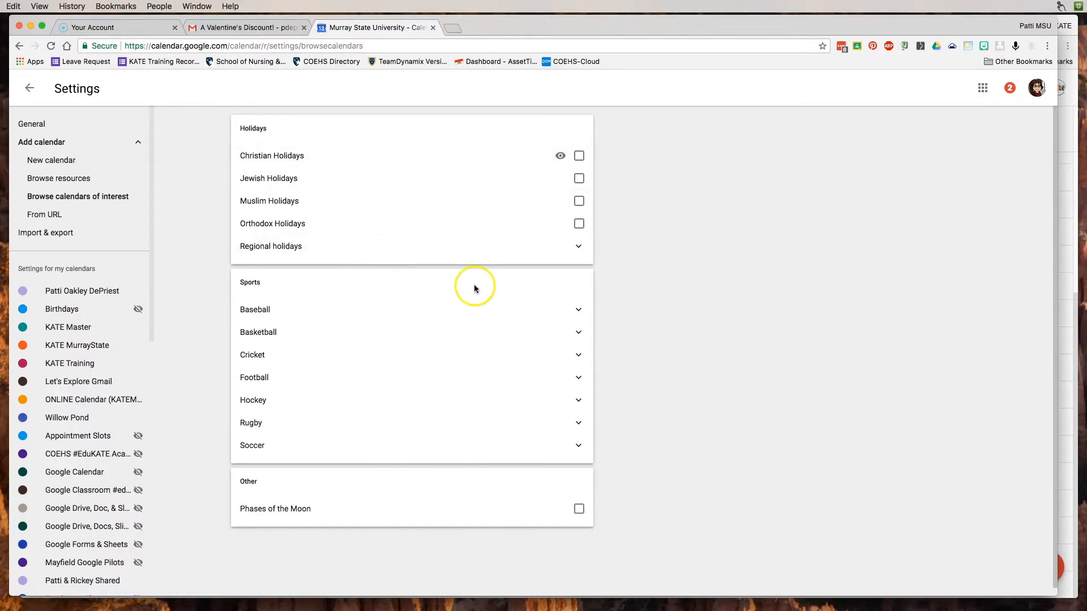
click(578, 310)
click(345, 332)
click(578, 332)
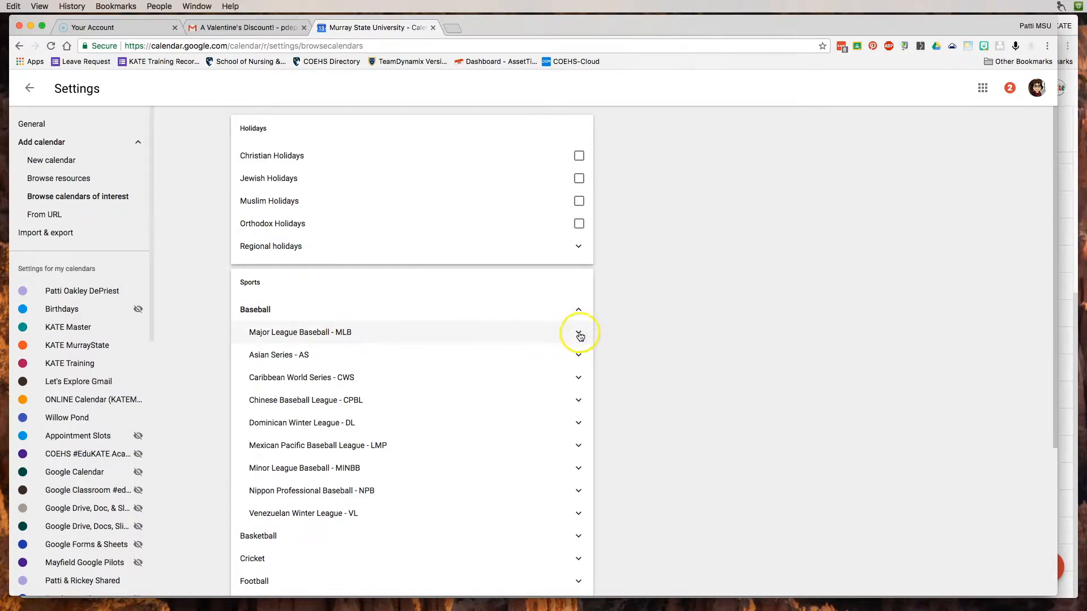
scroll(477, 437, down, 13)
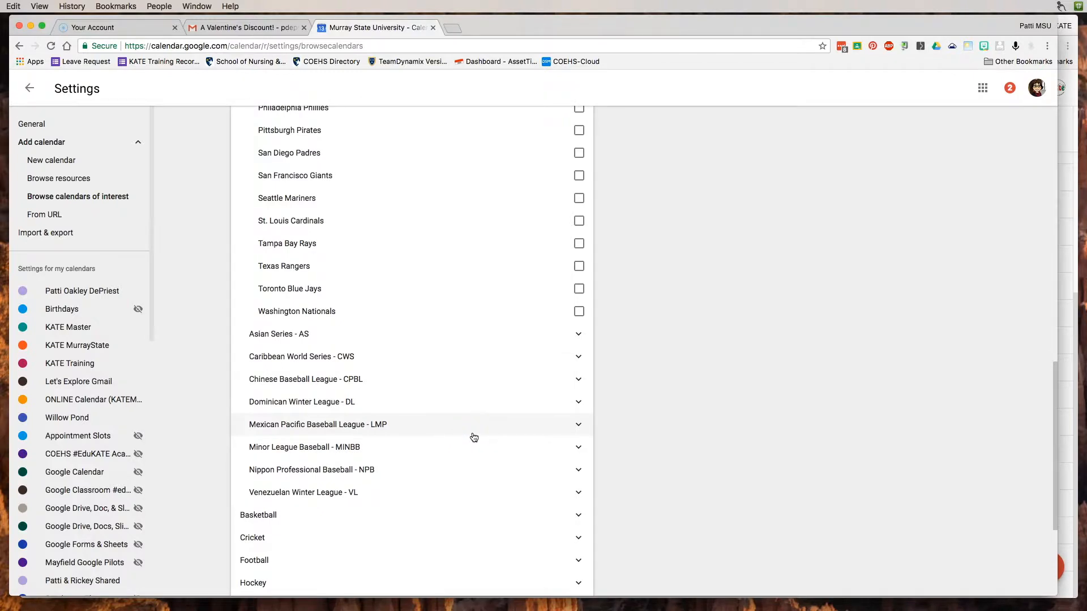
scroll(474, 437, down, 3)
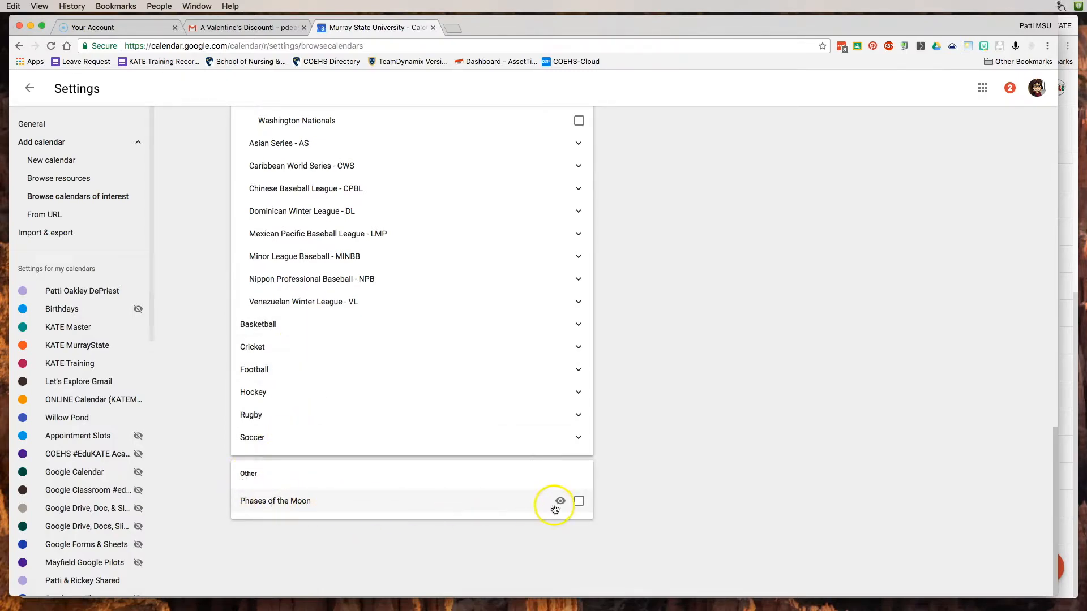
scroll(485, 500, up, 15)
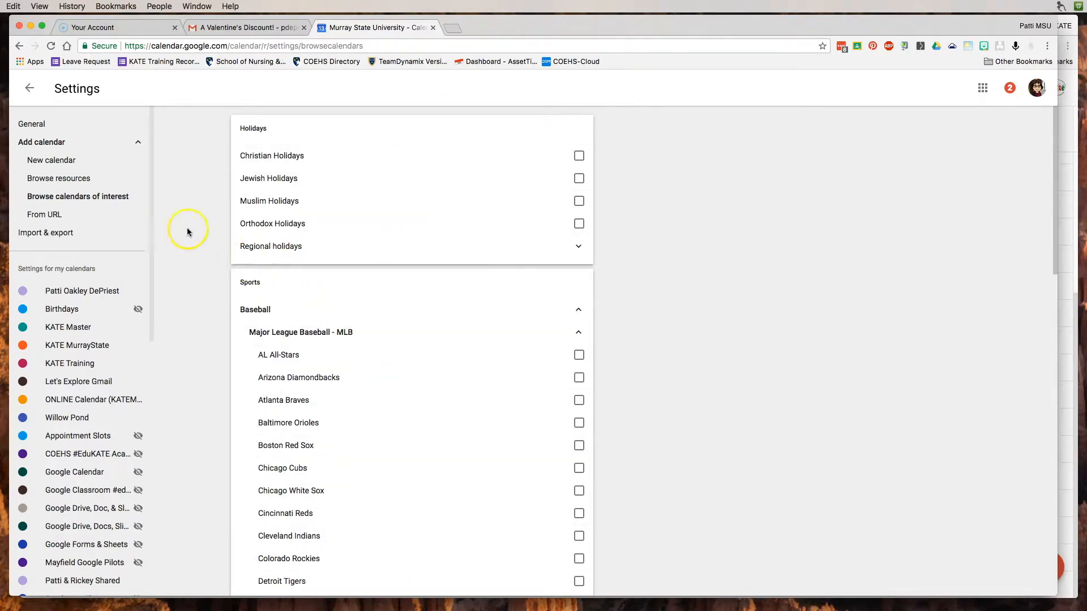
Step: Look at the options for adding a calendar from a URL and for importing and exporting calendars, and return to the calendar
click(62, 214)
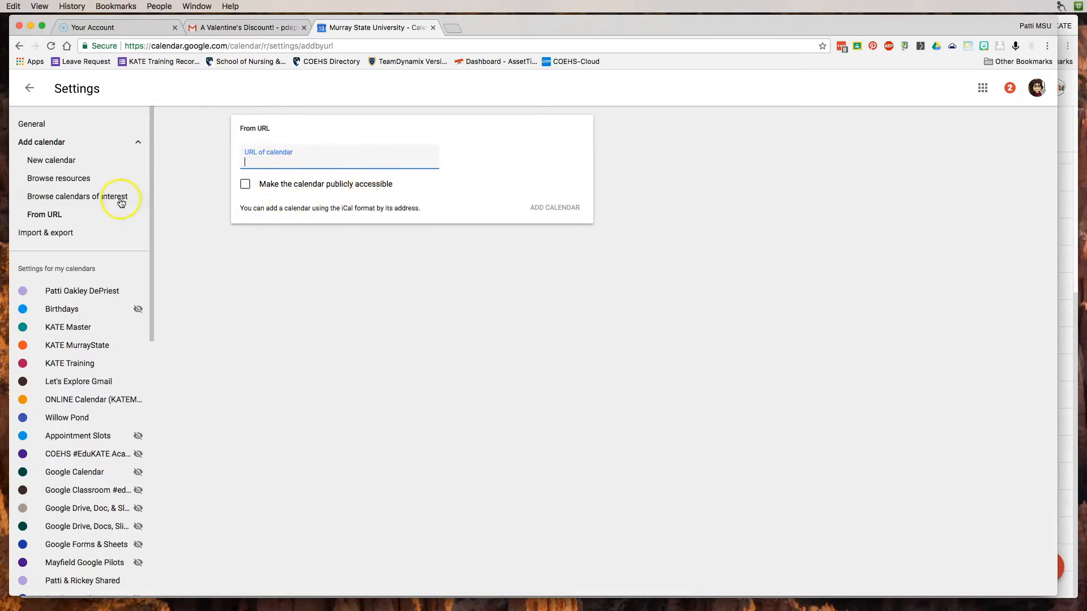
click(59, 232)
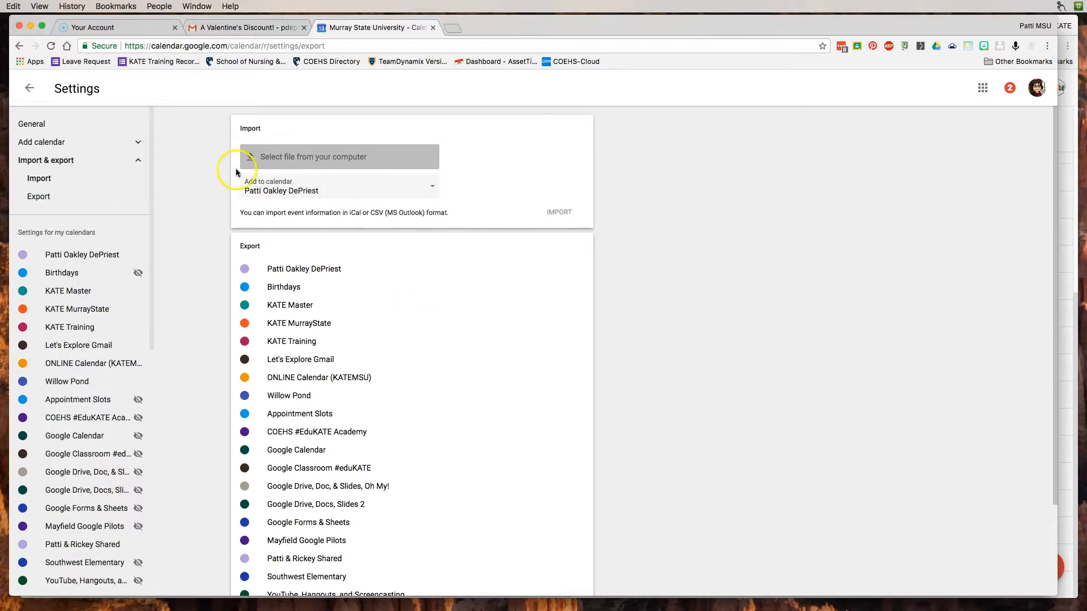
click(30, 87)
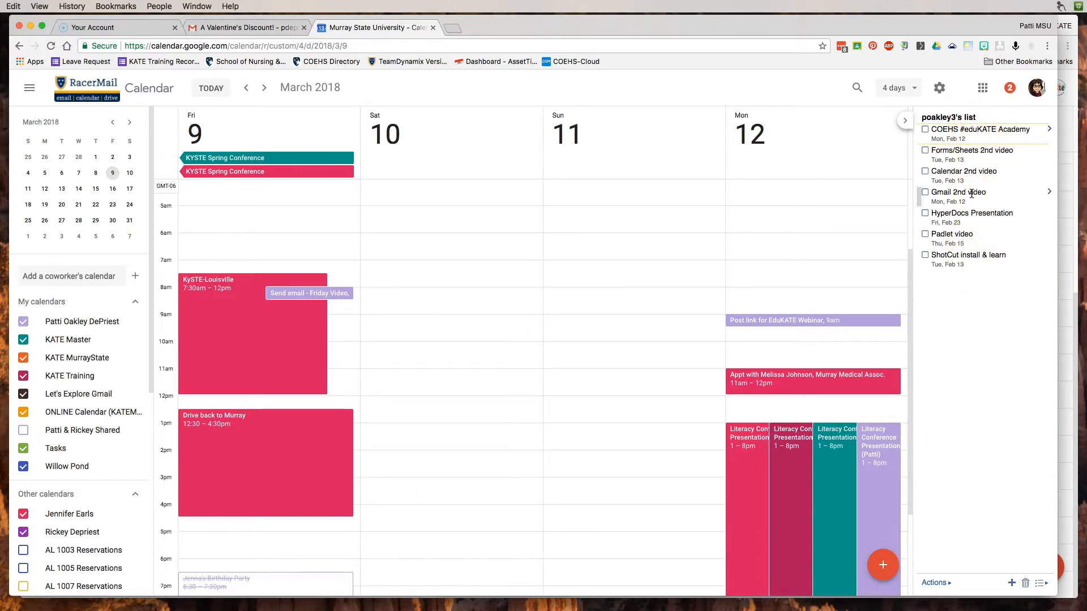
Step: Go to today's date and search the calendars for eduKATE
click(211, 88)
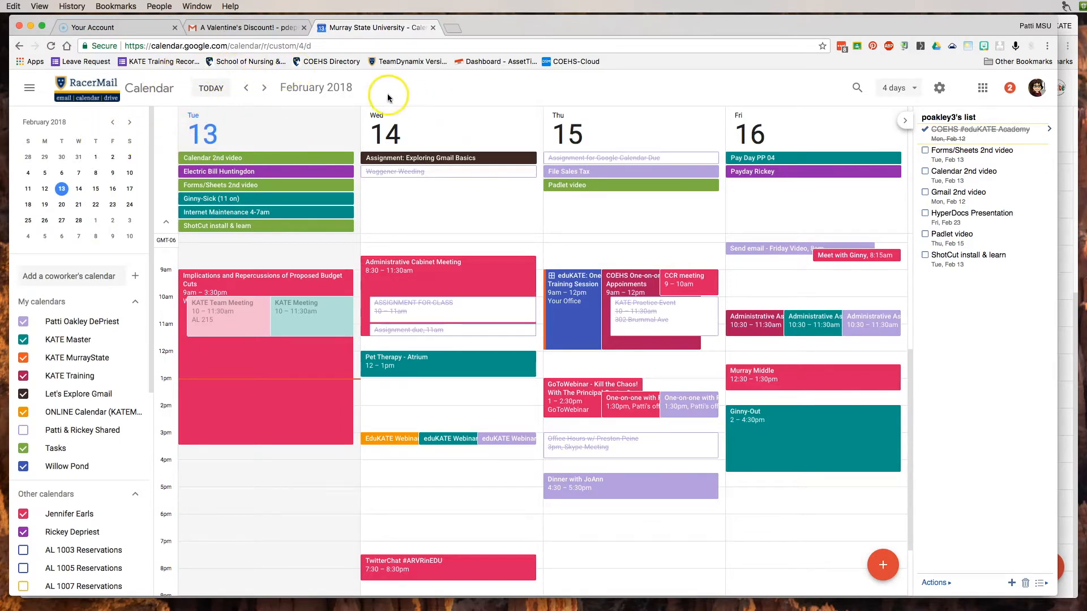
click(857, 91)
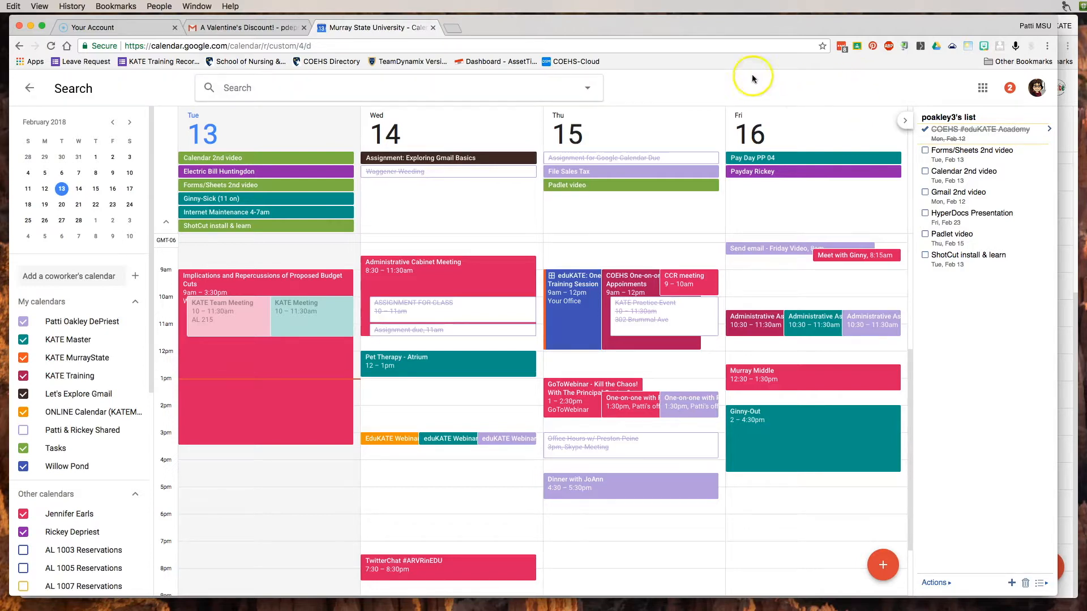
click(491, 88)
text(eduKATE)
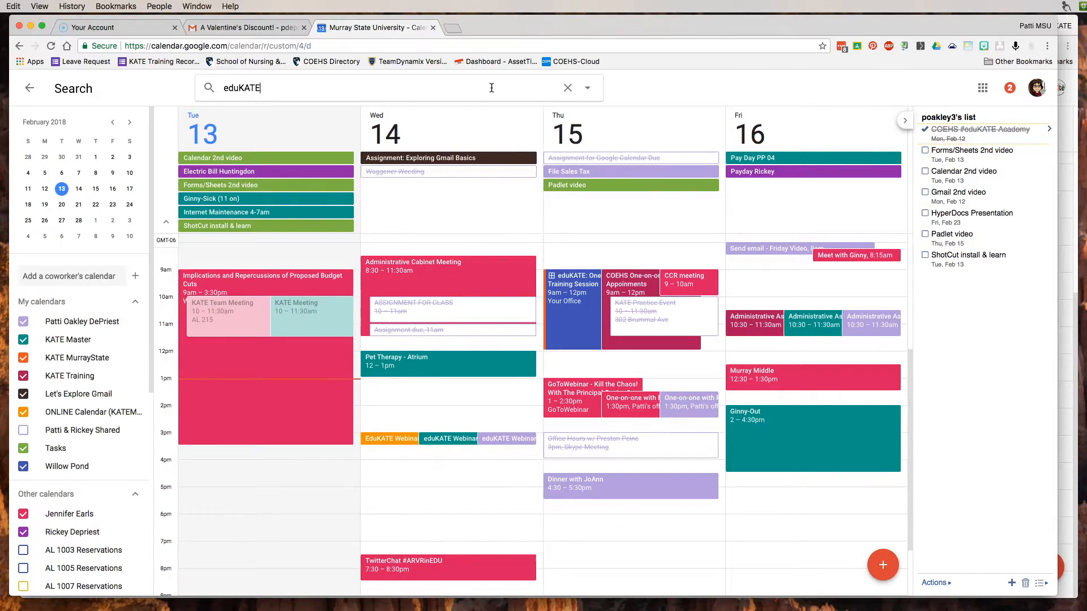
key(Return)
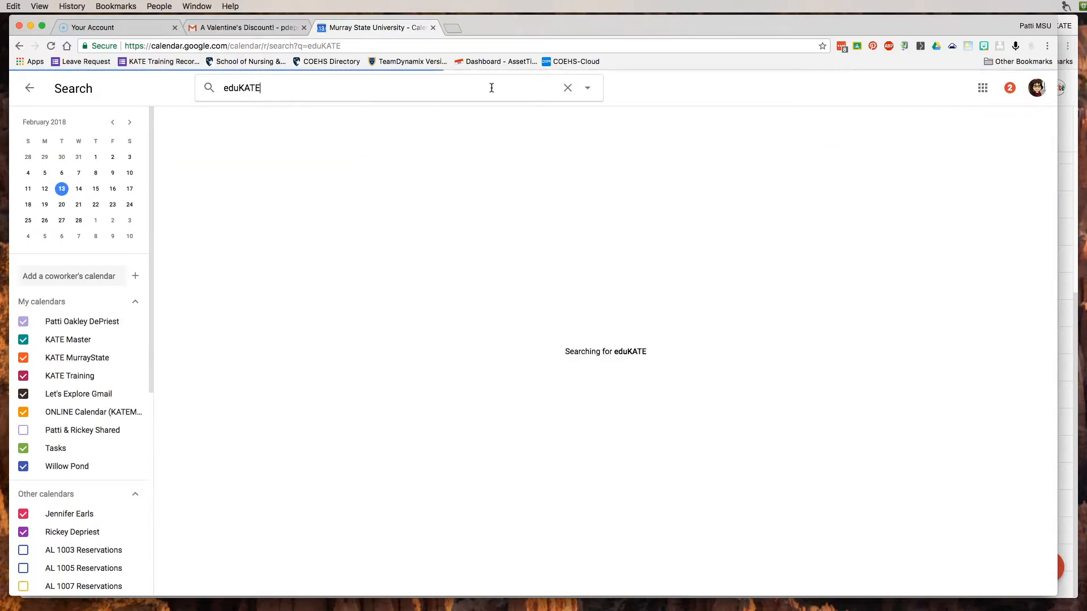
Step: Look through the eduKATE search results, comparing the past events with the upcoming ones
click(630, 181)
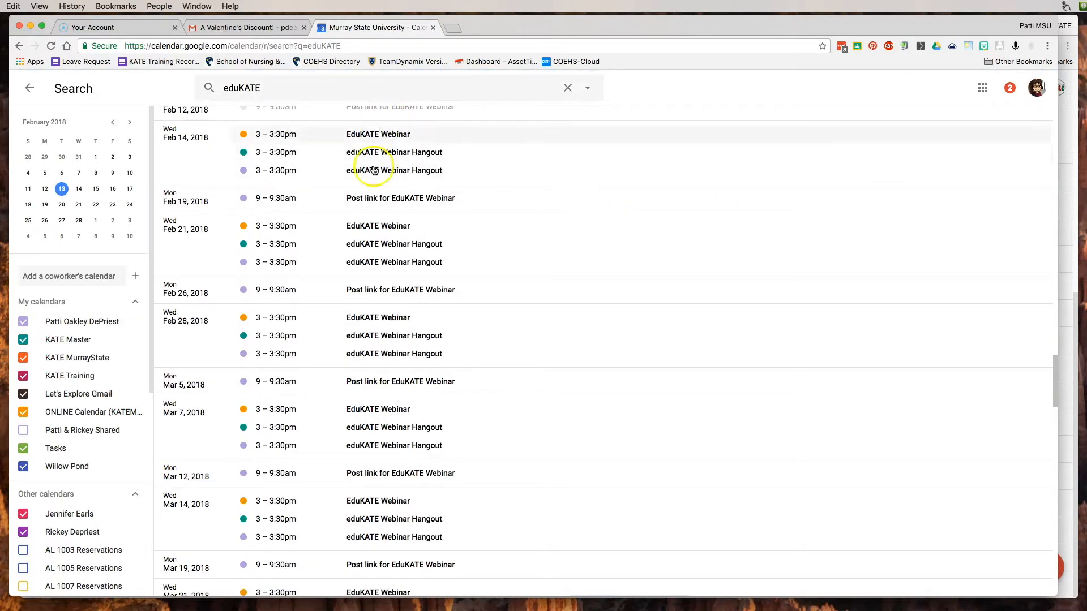
scroll(378, 253, down, 5)
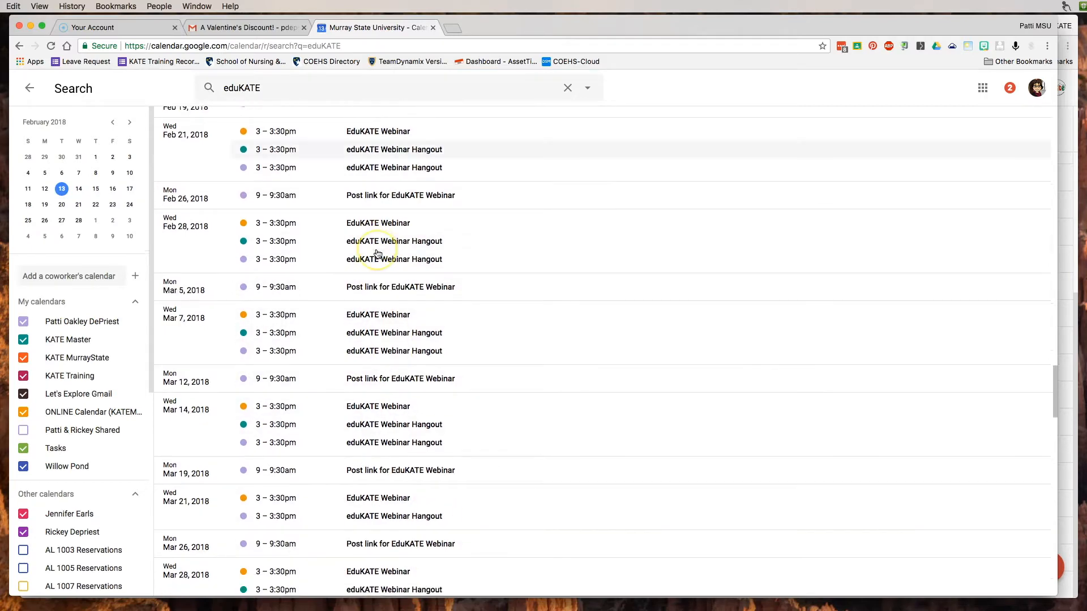
scroll(377, 253, up, 10)
scroll(376, 249, up, 15)
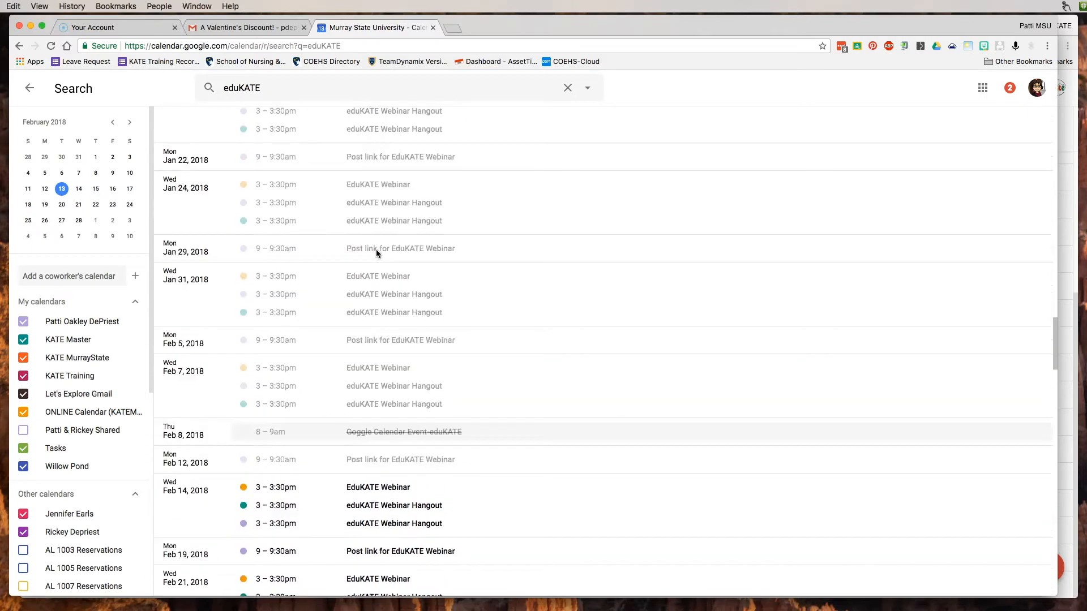
scroll(376, 252, down, 15)
scroll(378, 254, down, 3)
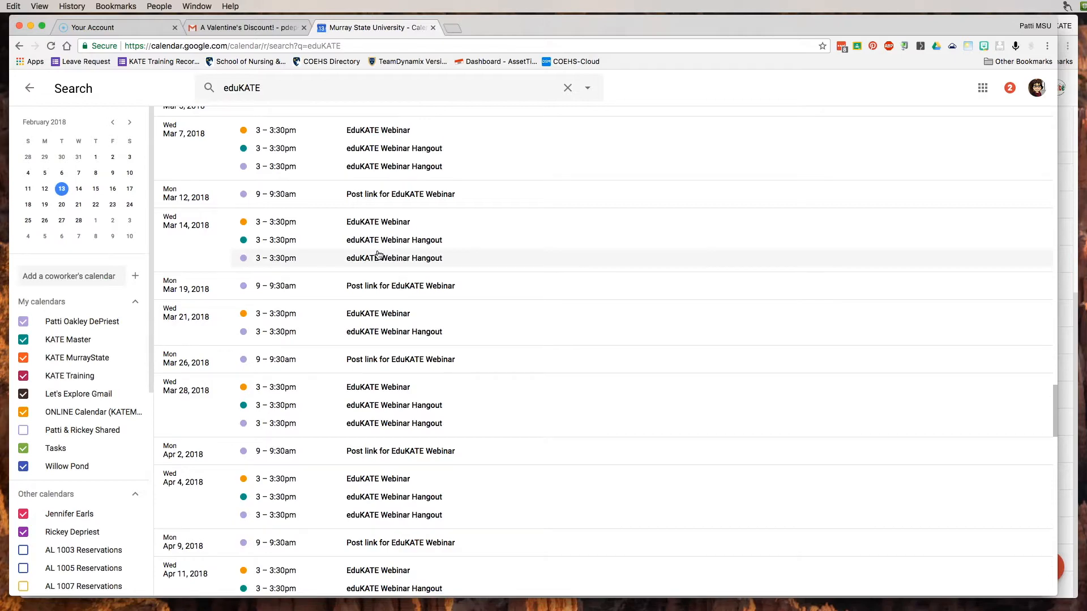
scroll(379, 255, up, 8)
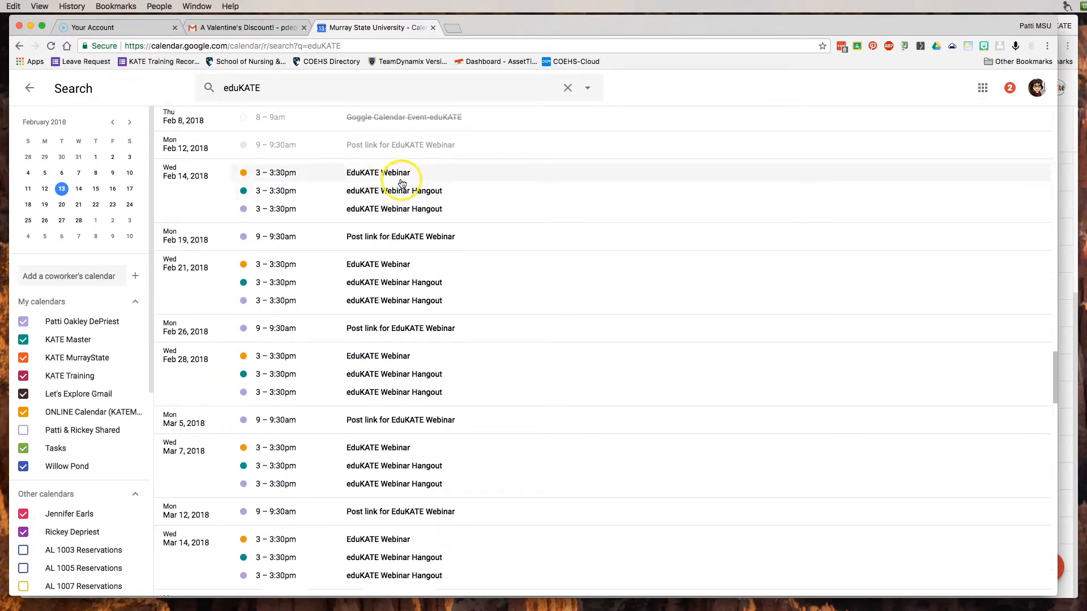
scroll(402, 184, up, 2)
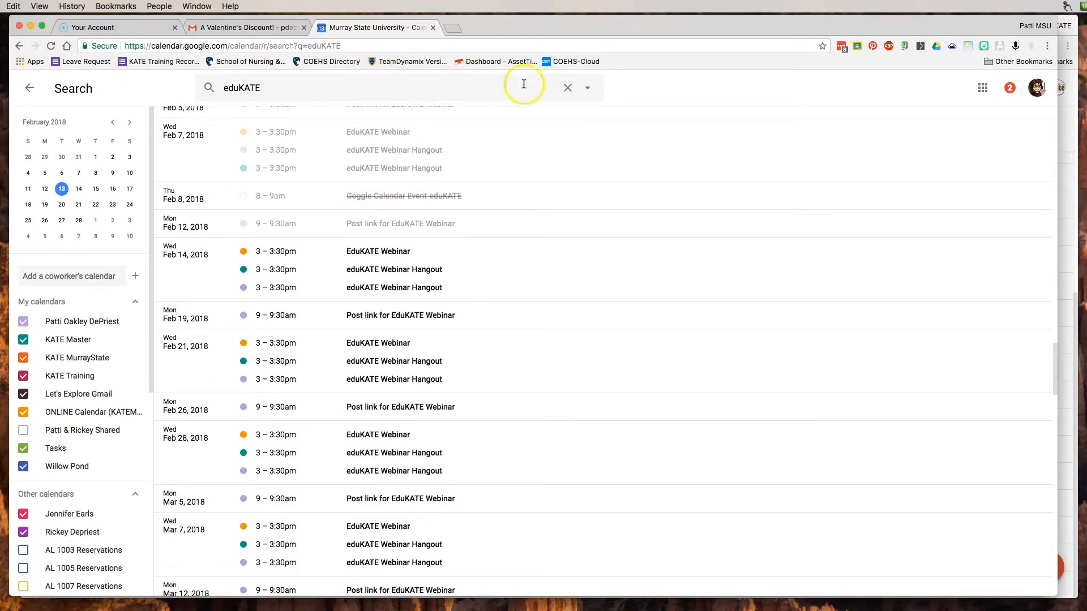
Step: Examine the advanced search options, including the choice of calendars to search in, and return to the calendar without changing them
click(587, 88)
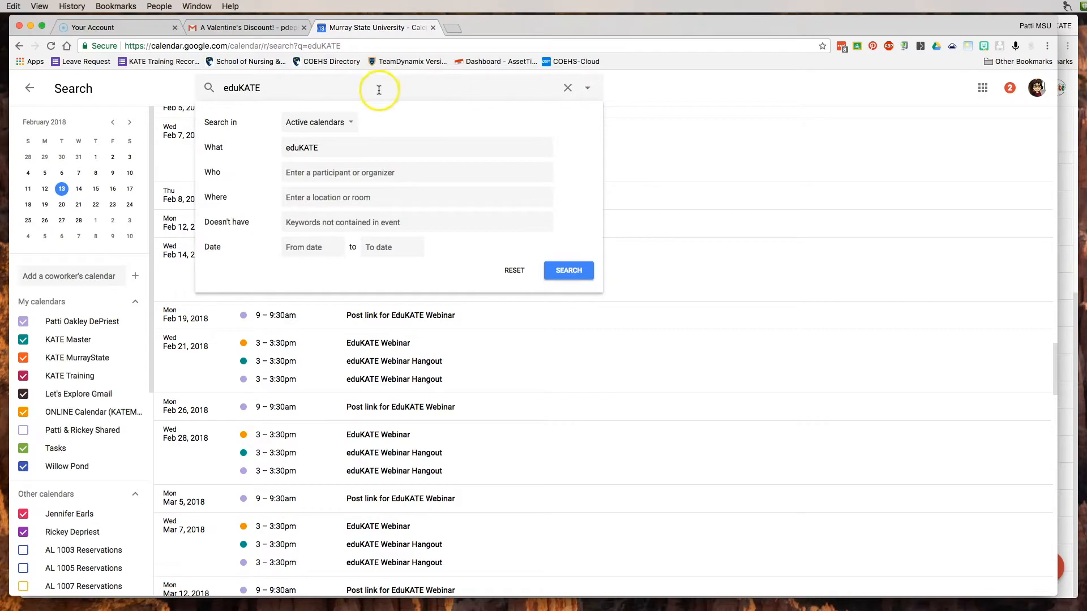
click(340, 123)
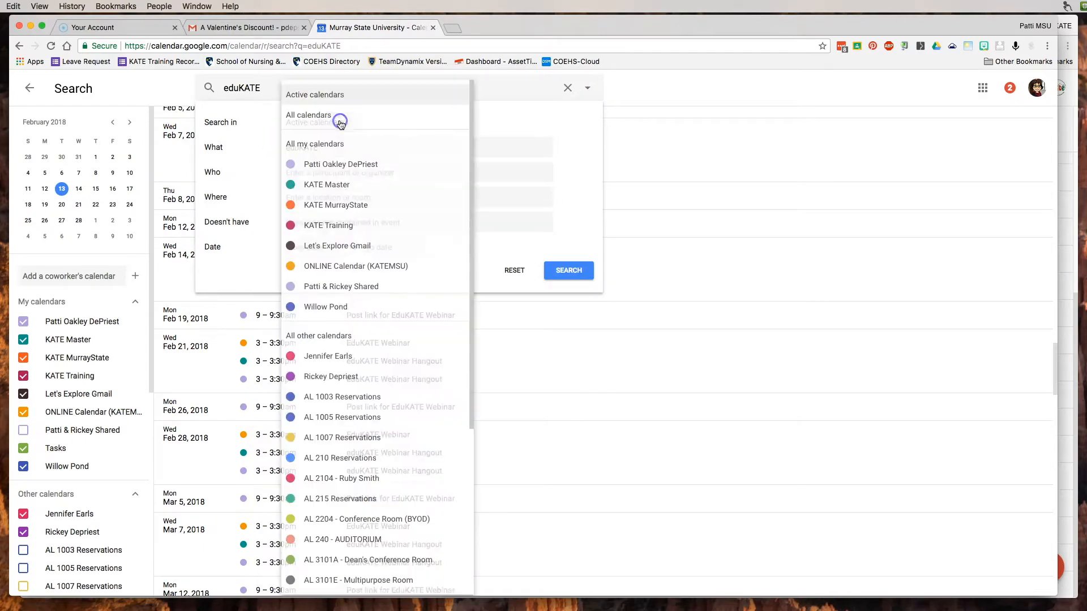
click(511, 93)
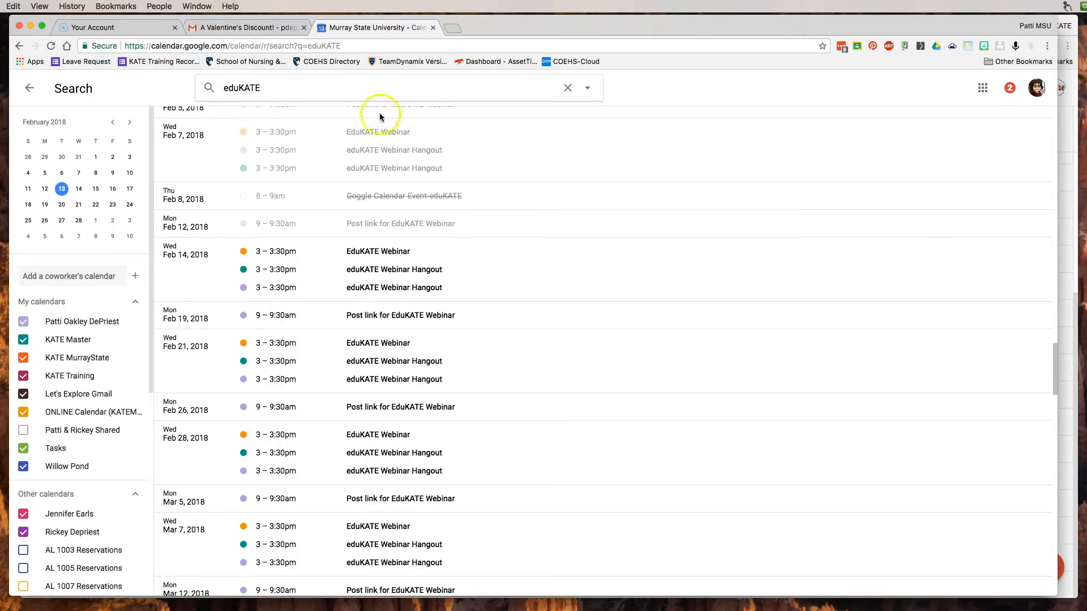
click(587, 88)
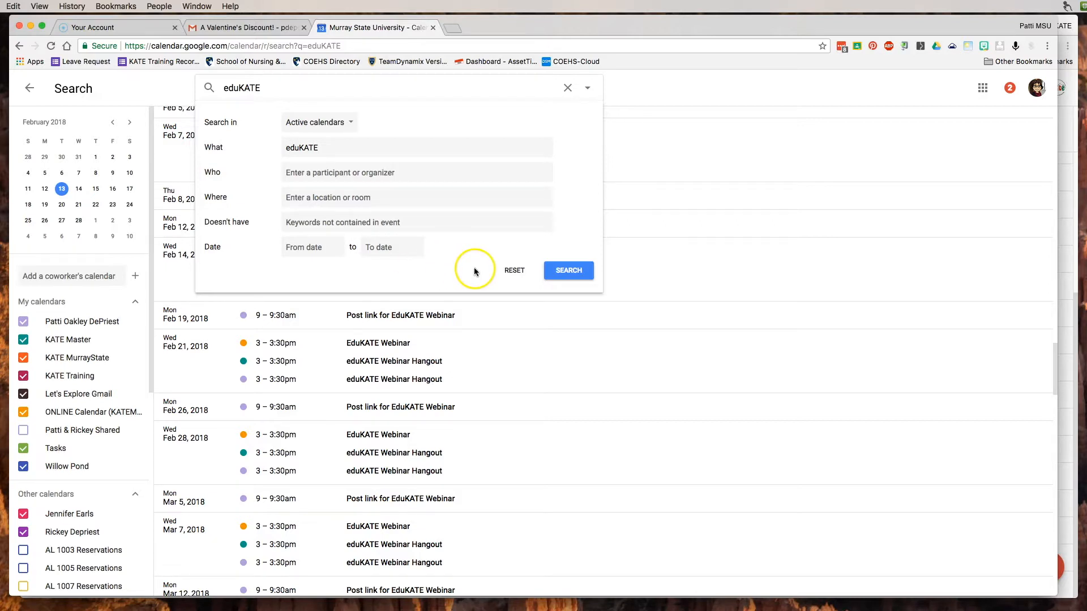
click(588, 88)
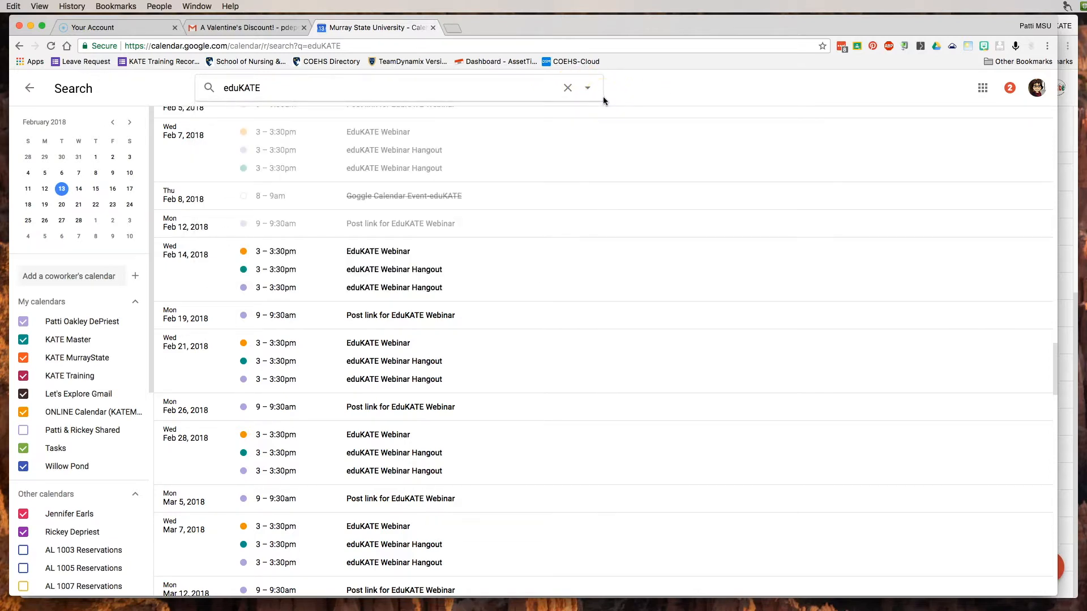
click(30, 89)
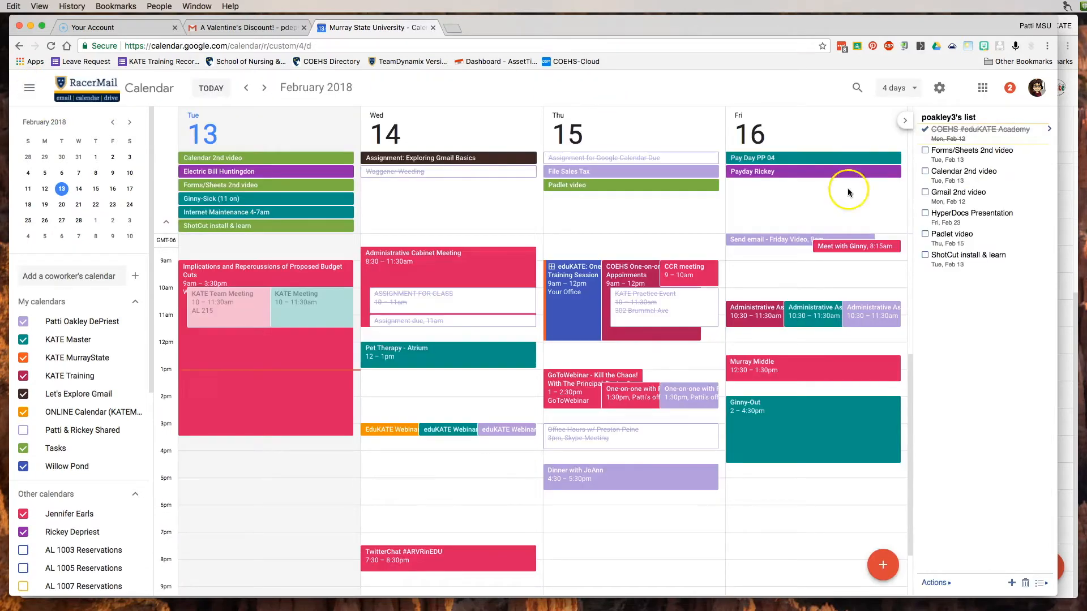
Step: Open a blank new event form, look at its fields and go back to the calendar without saving an event
mouse_move(963, 609)
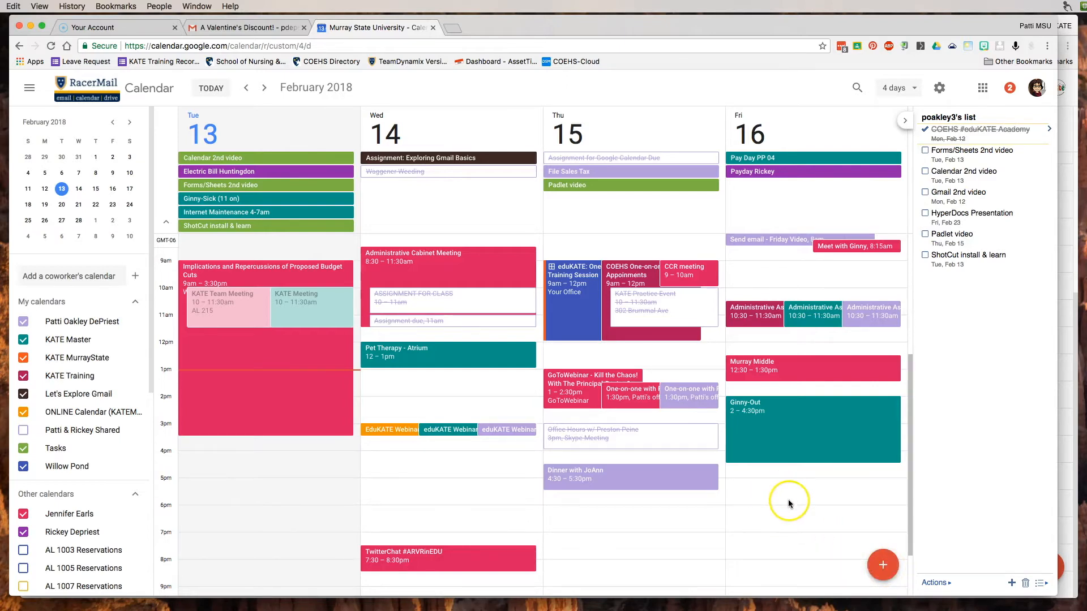
scroll(808, 236, up, 5)
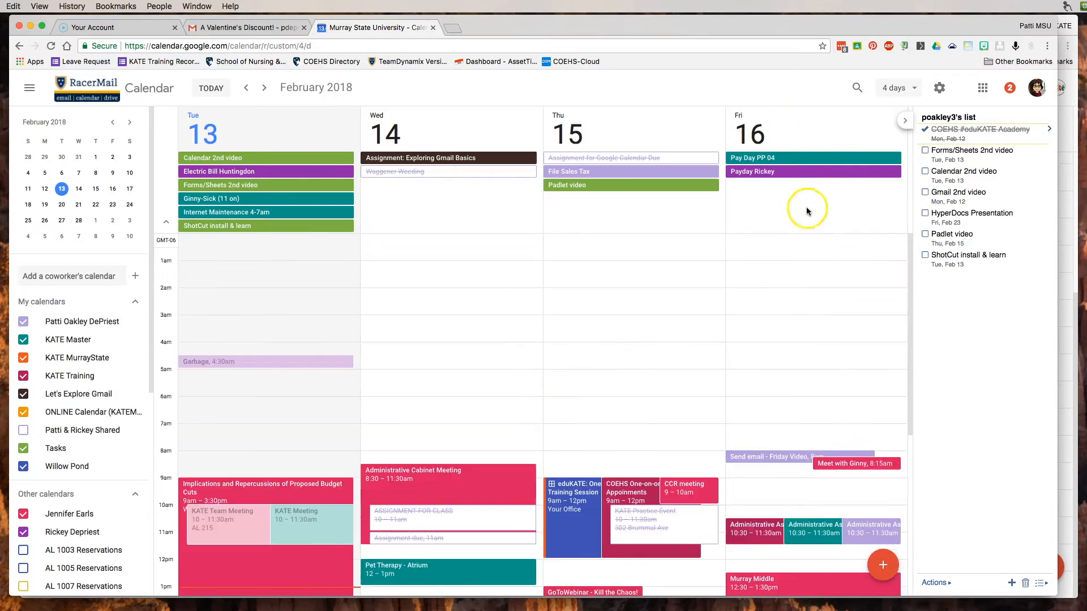
scroll(805, 381, down, 5)
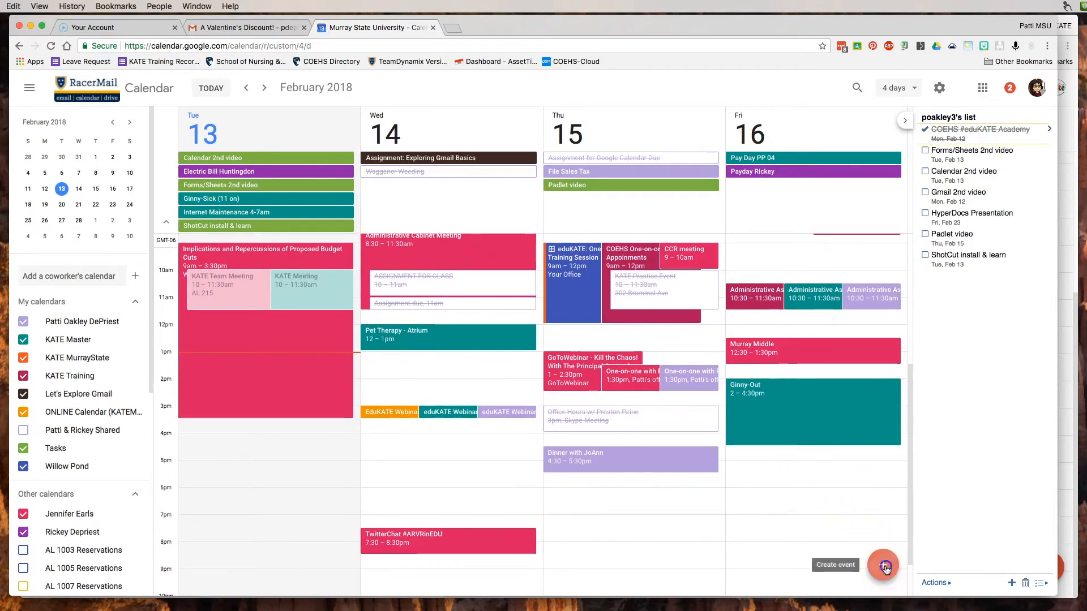
click(884, 567)
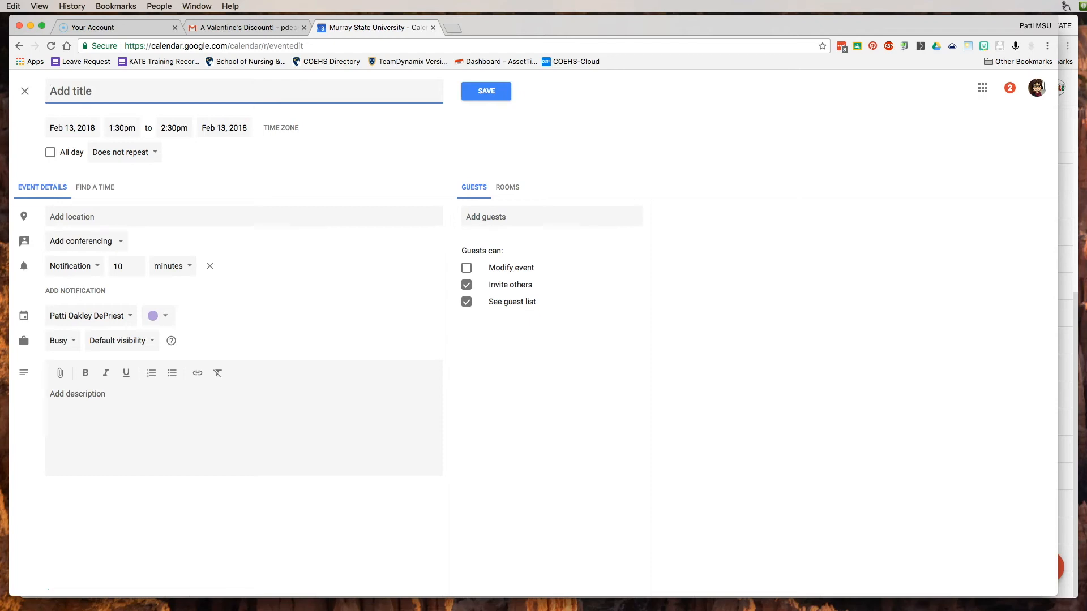
click(18, 47)
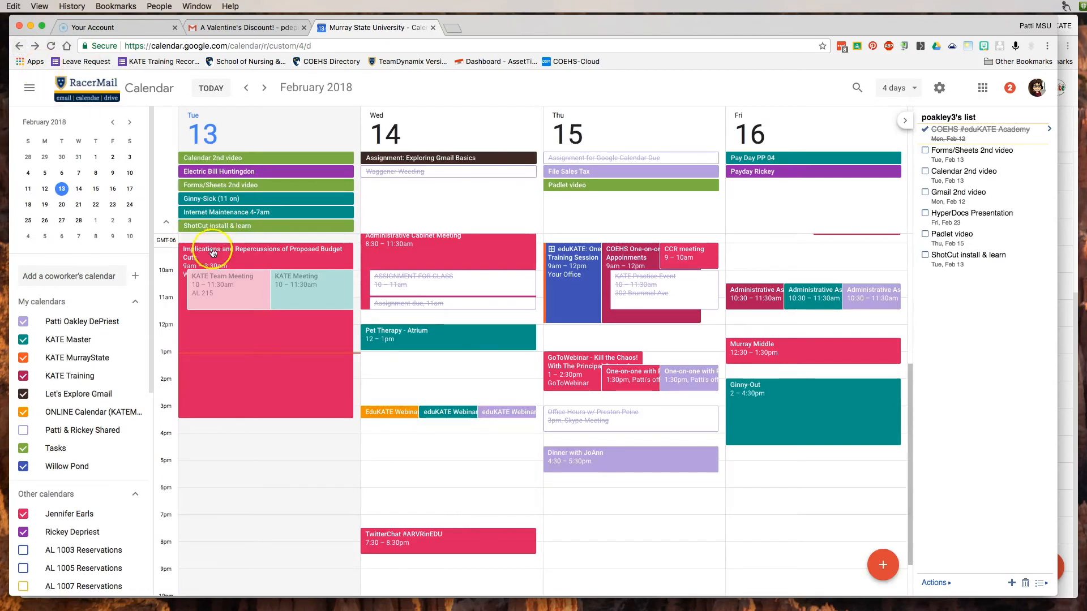
Step: Look over the calendar list and open the KATE Meeting event on Tuesday, February 13
scroll(79, 430, down, 1)
scroll(79, 425, down, 5)
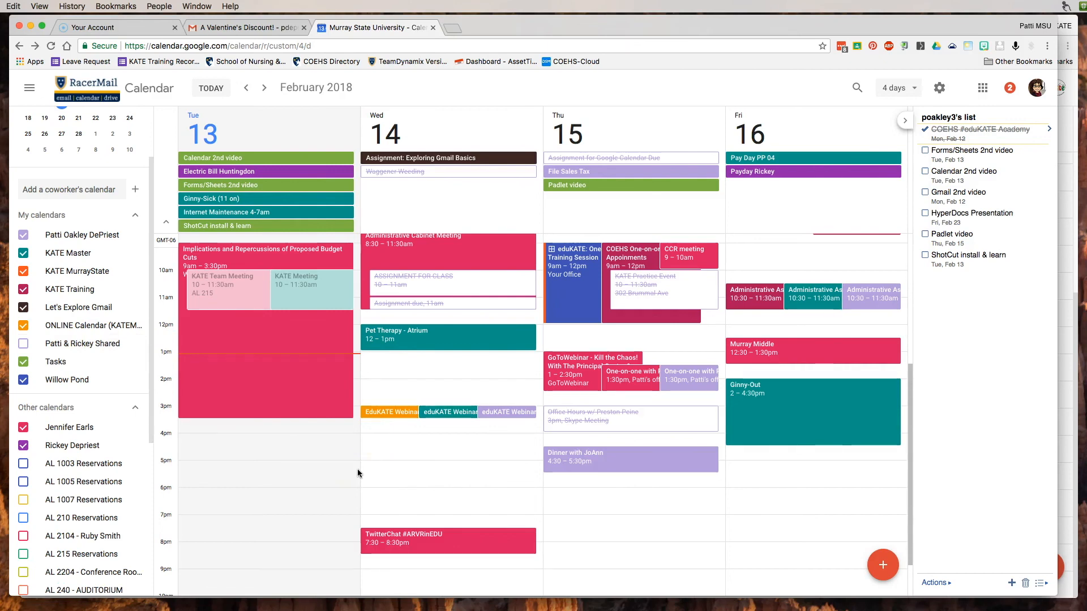
click(311, 280)
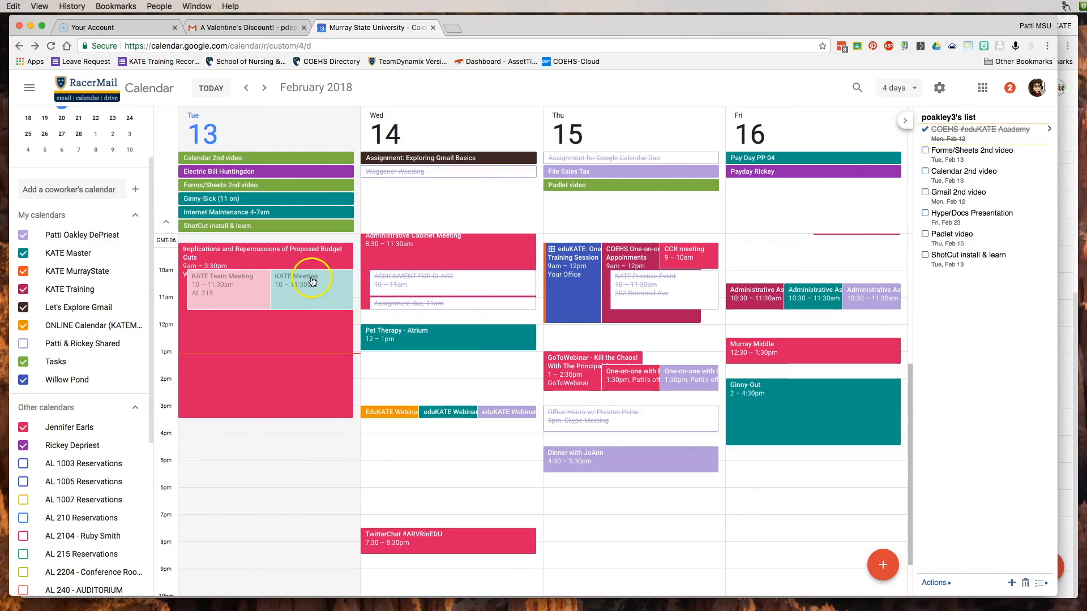